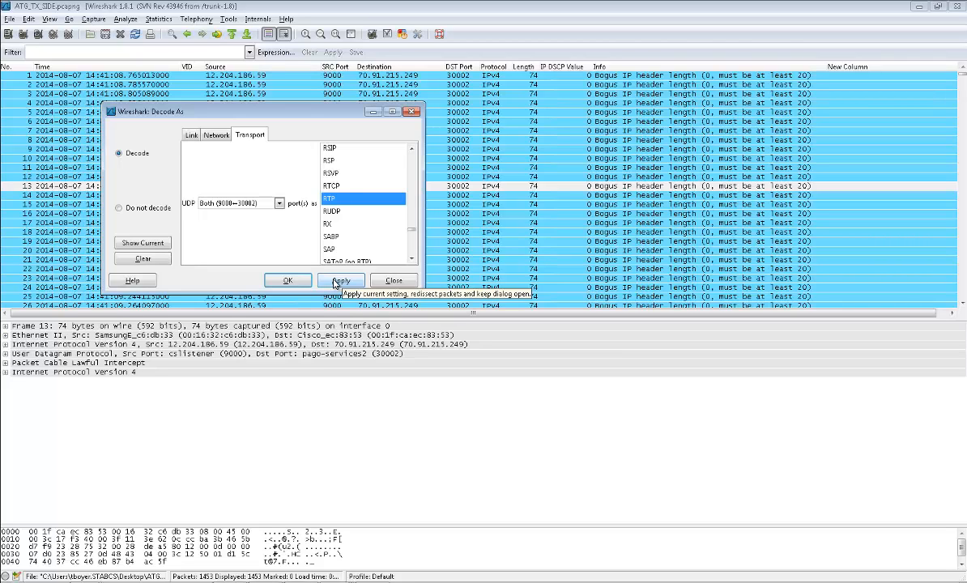
Confirm decoding the UDP traffic on both ports 9000 and 30002 as RTP
left_click(288, 281)
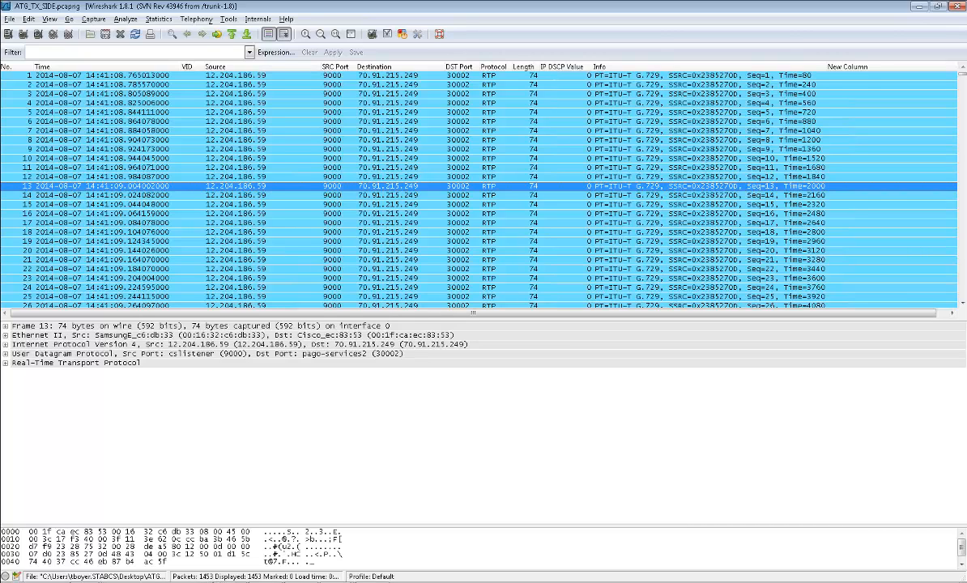
mouse_move(336, 582)
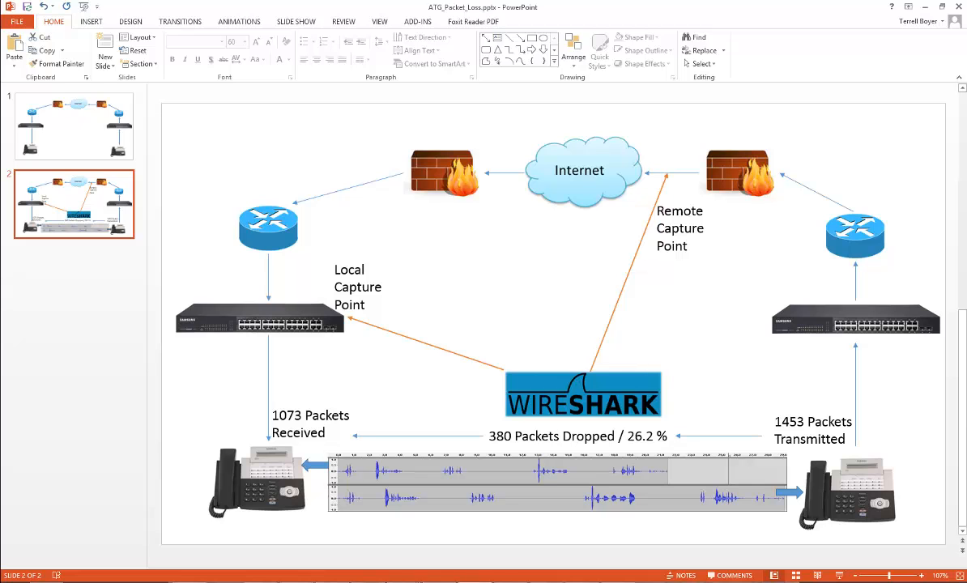
key("alt+Tab")
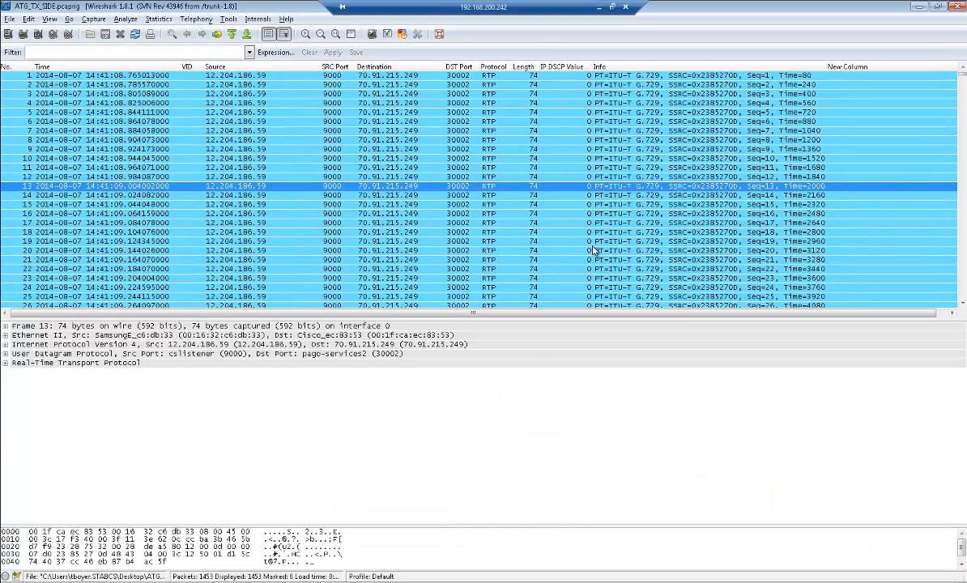
Open the RTP stream analysis for packet 8 and move its window aside
left_click(412, 140)
right_click(401, 140)
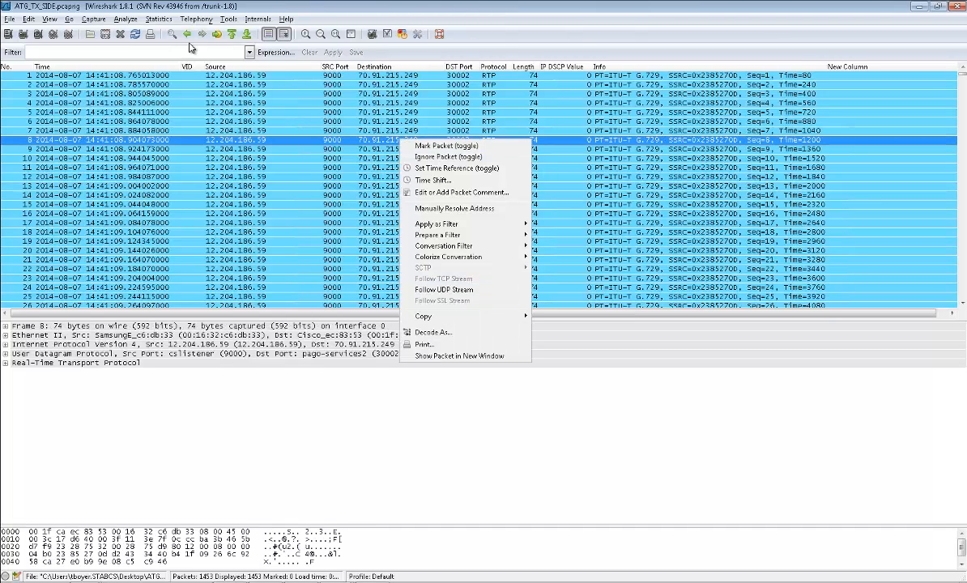
left_click(330, 130)
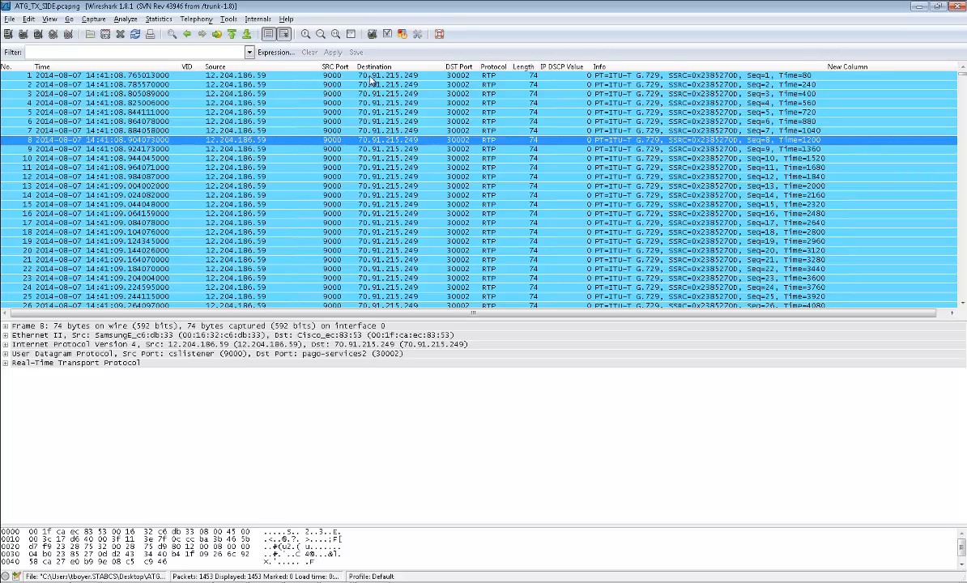
left_click(195, 20)
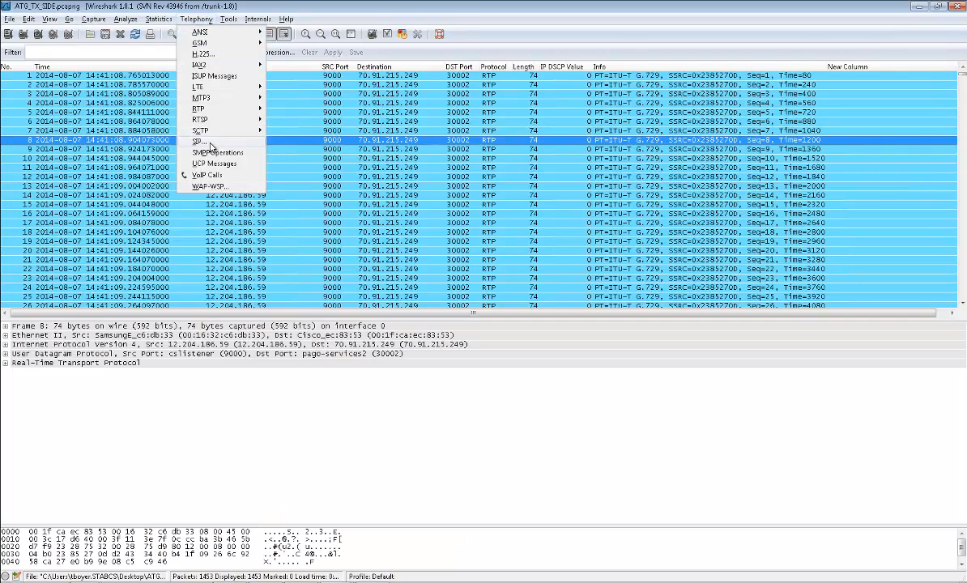
mouse_move(203, 109)
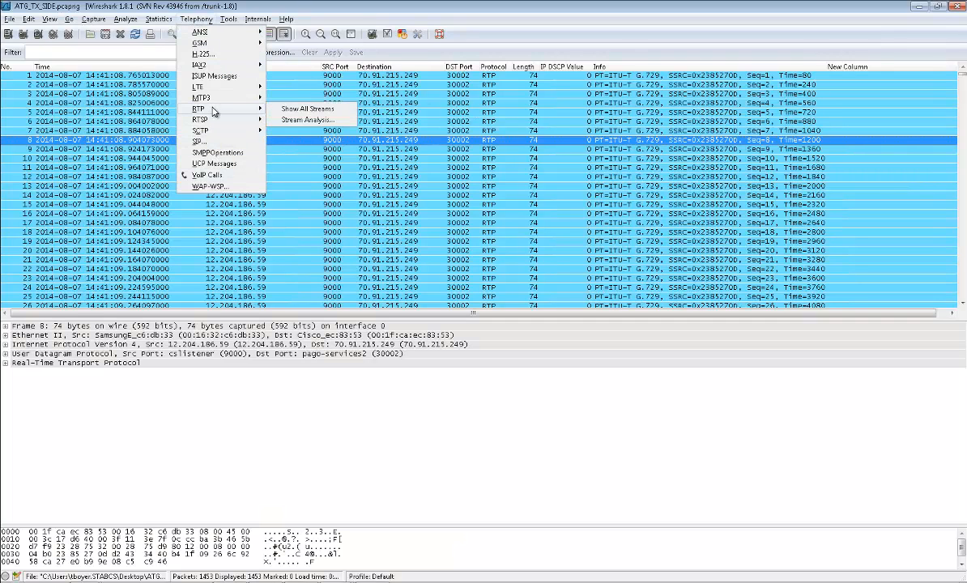
left_click(316, 120)
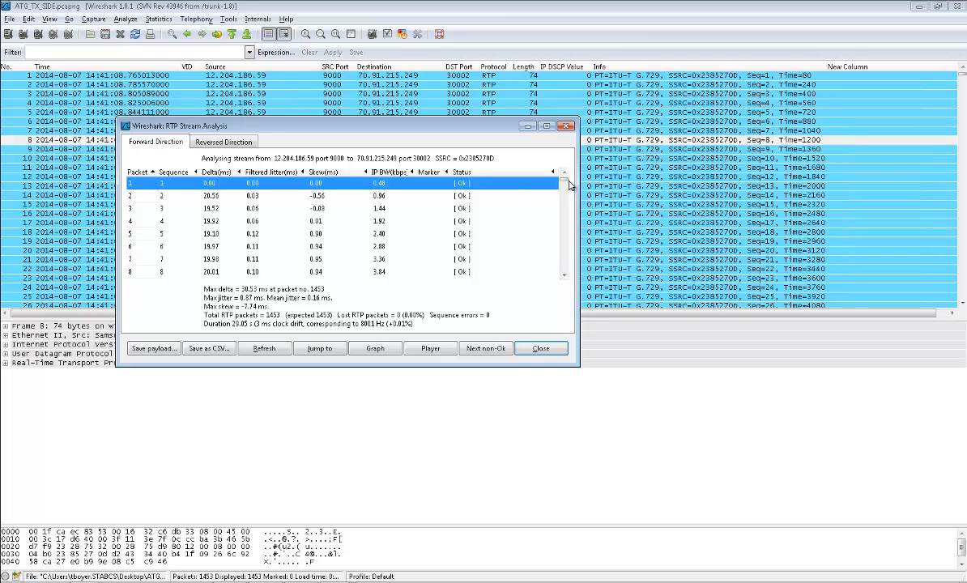
mouse_move(569, 185)
left_mouse_down()
mouse_move(557, 255)
mouse_move(553, 175)
left_mouse_up()
left_click_drag(409, 123, 433, 88)
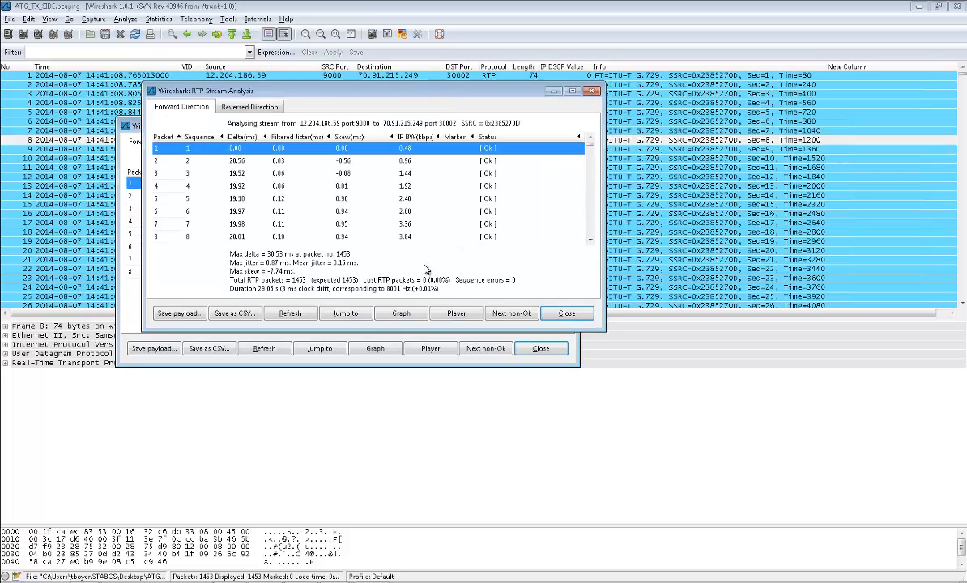
Decode the forward stream in the RTP player, view its waveform and close the player
left_click(456, 313)
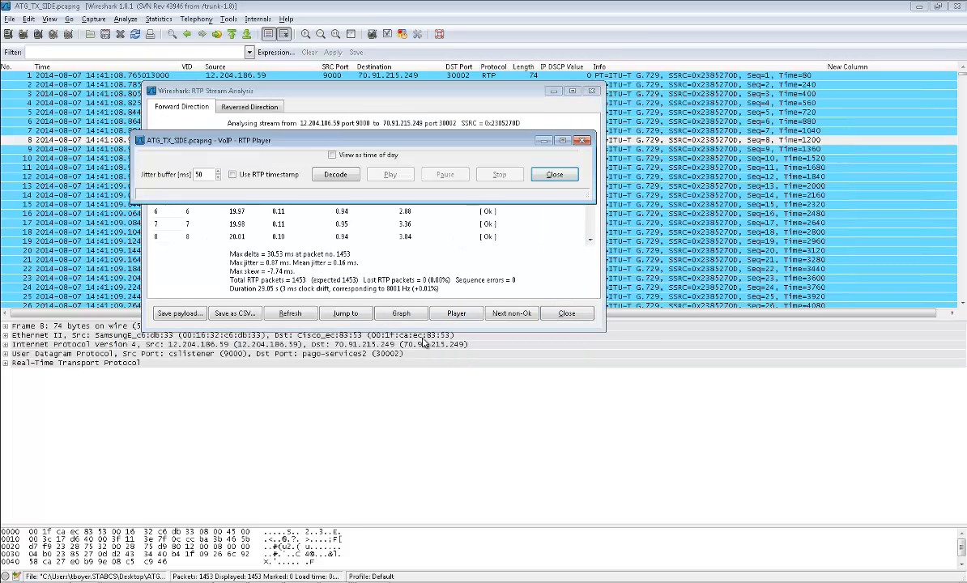
left_click(334, 174)
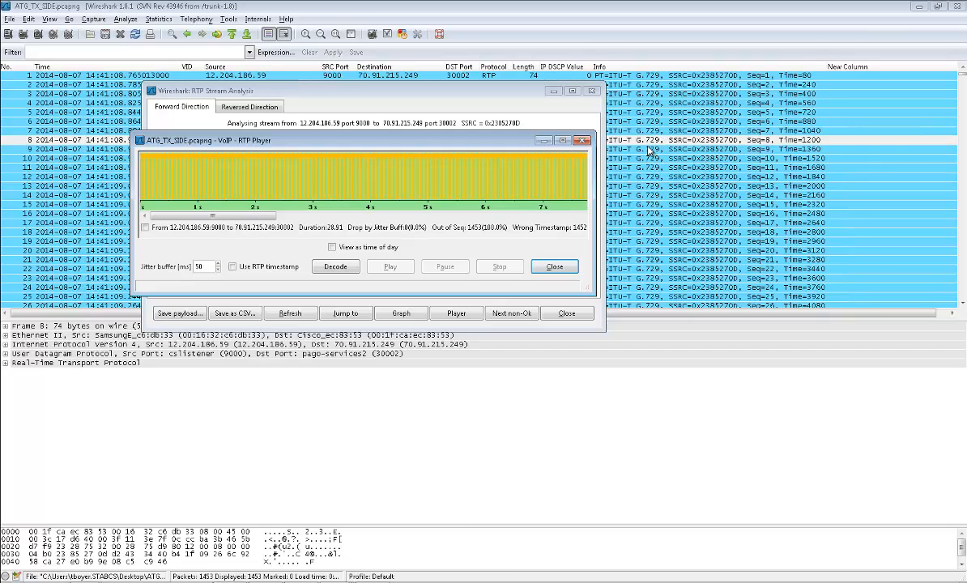
left_click(554, 267)
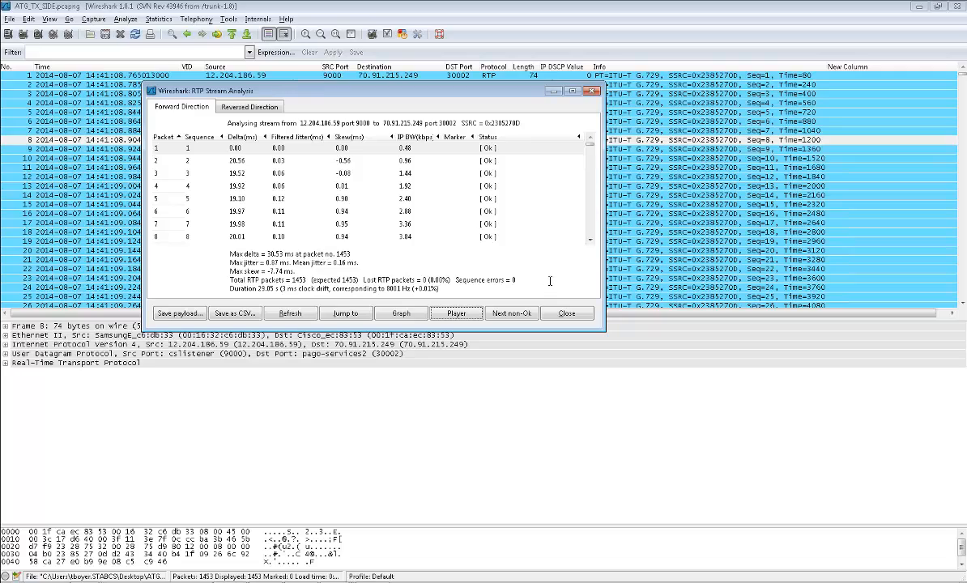
Save the forward channel's payload in .raw format as ATG Transmit Demo in the g729 folder
left_click(194, 315)
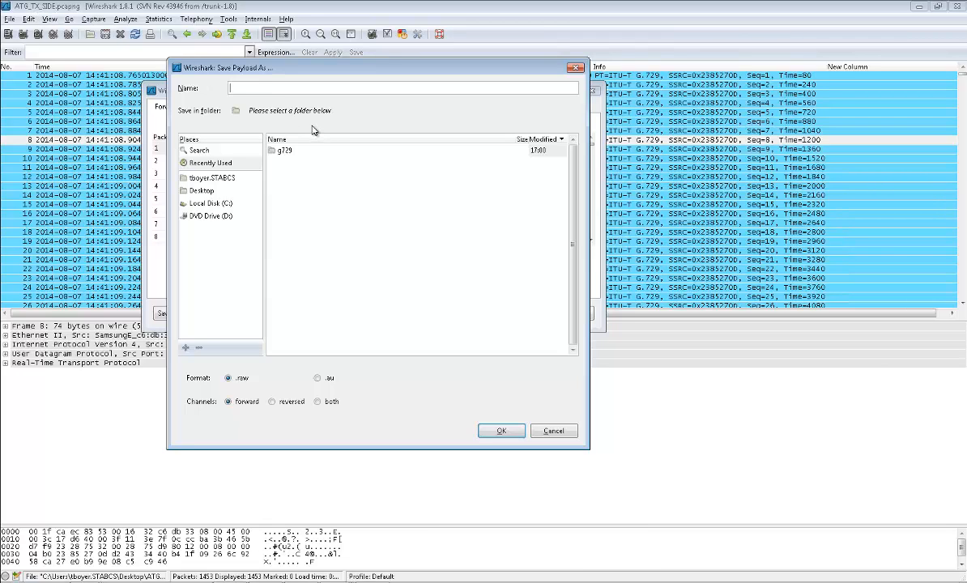
type("TG Transmit Dem")
type("o")
left_click(308, 159)
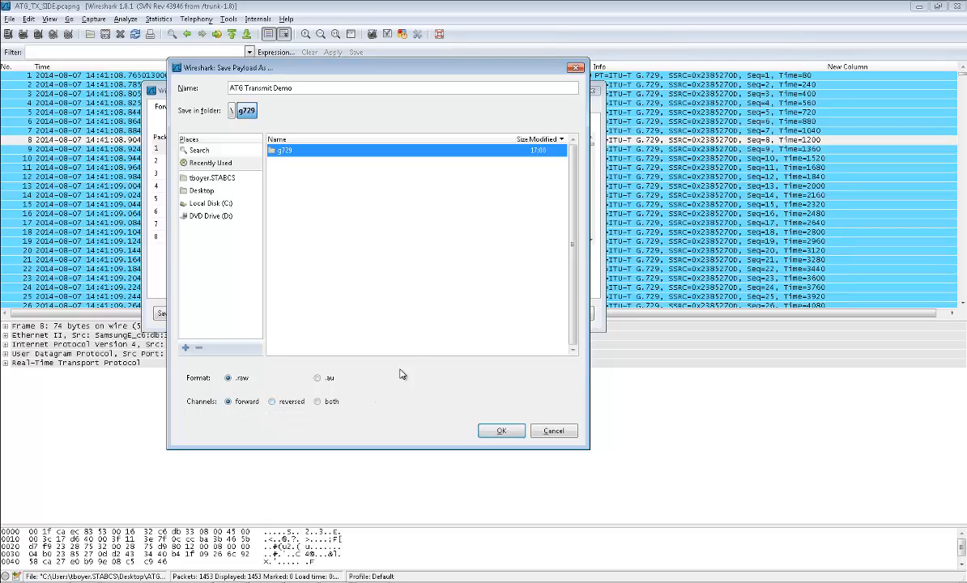
left_click(512, 434)
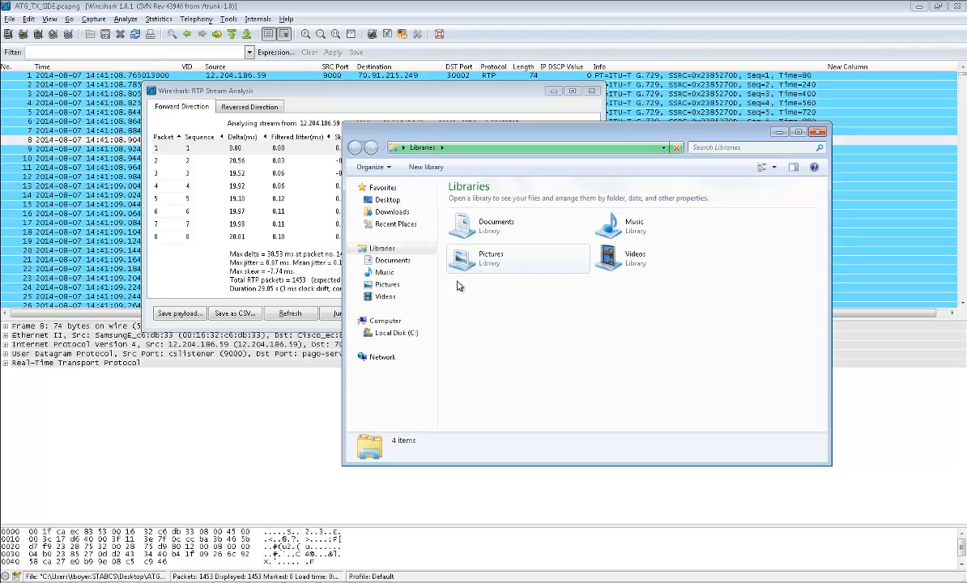
Switch to Windows Explorer and try to open the folder c:\g729a
left_click(502, 147)
type("c")
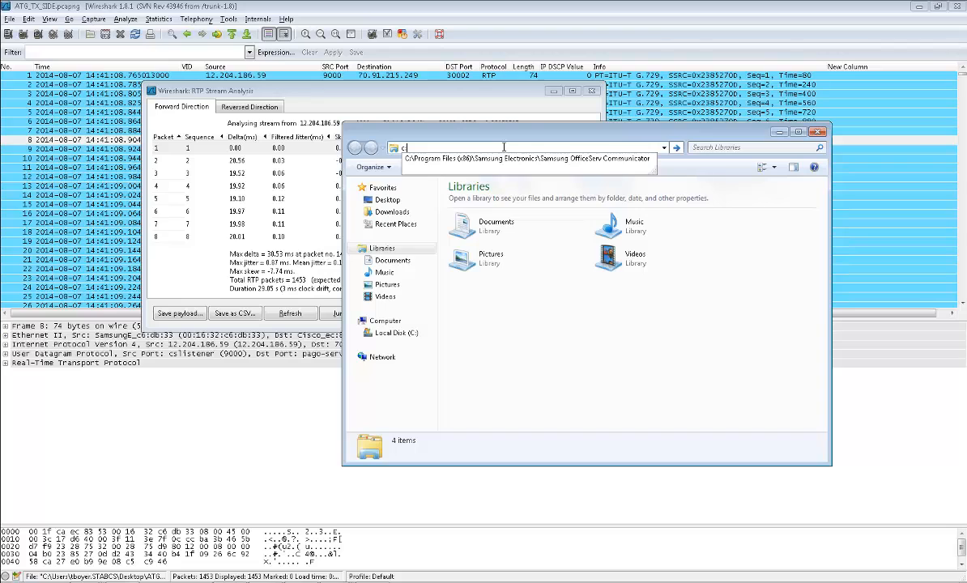
type(":\\g72")
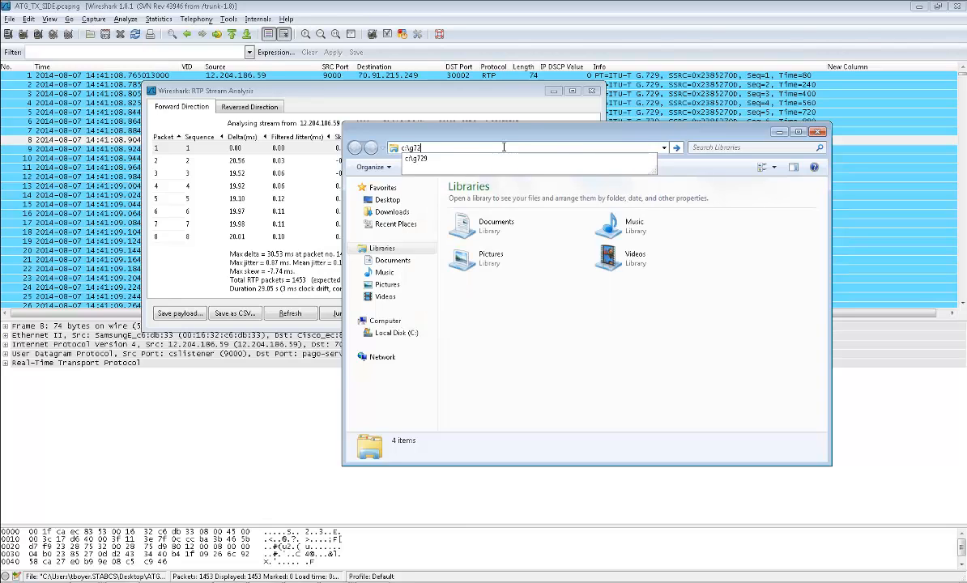
type("9a")
key("Return")
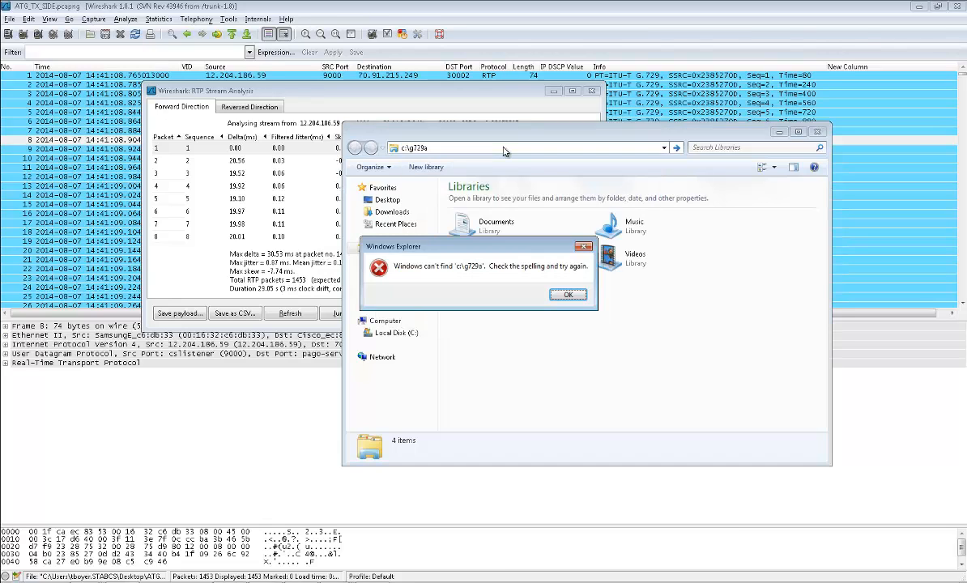
left_click(563, 298)
Open the g729 folder on Local Disk (C:) and select the ATG Transmit Demo file
left_click(401, 334)
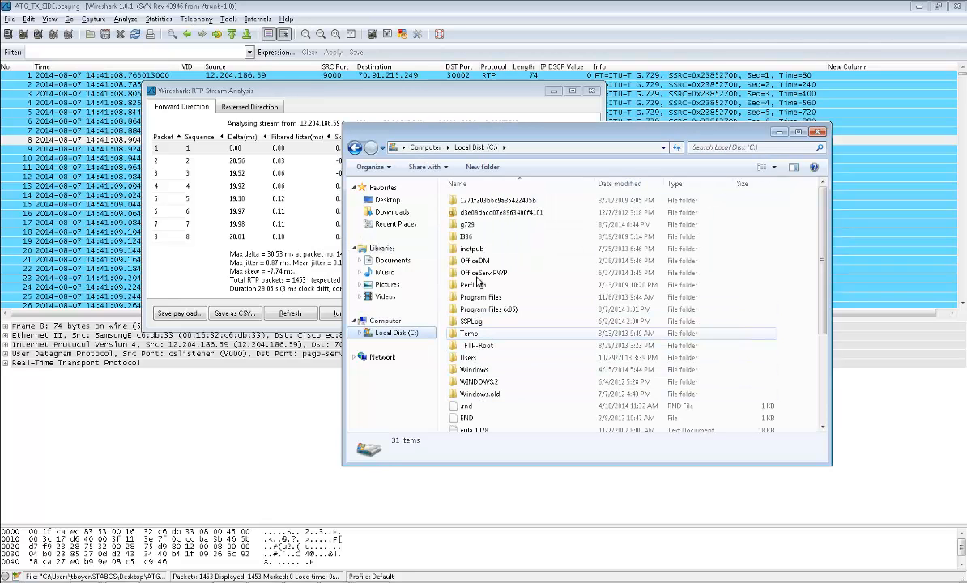
double_click(463, 224)
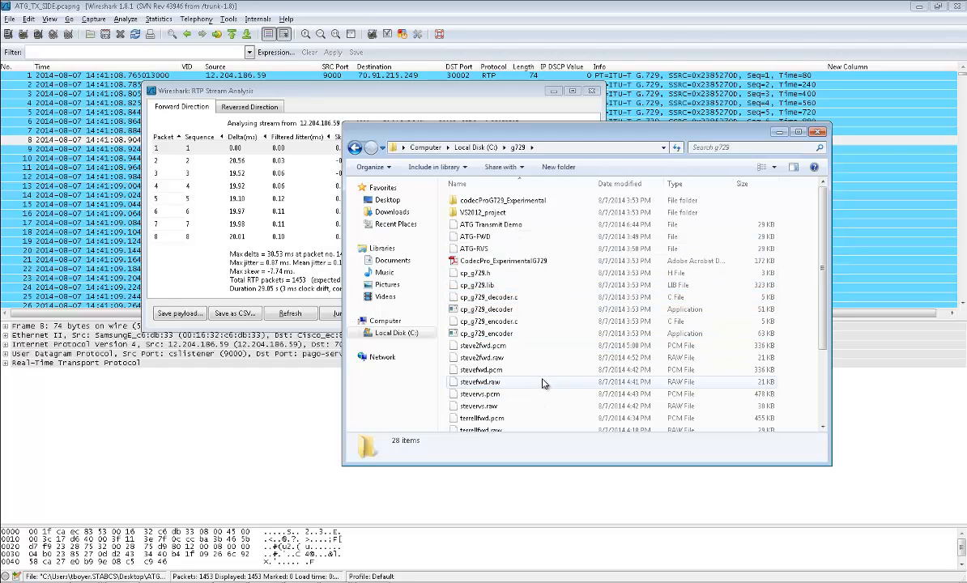
scroll(769, 257, "down", 1)
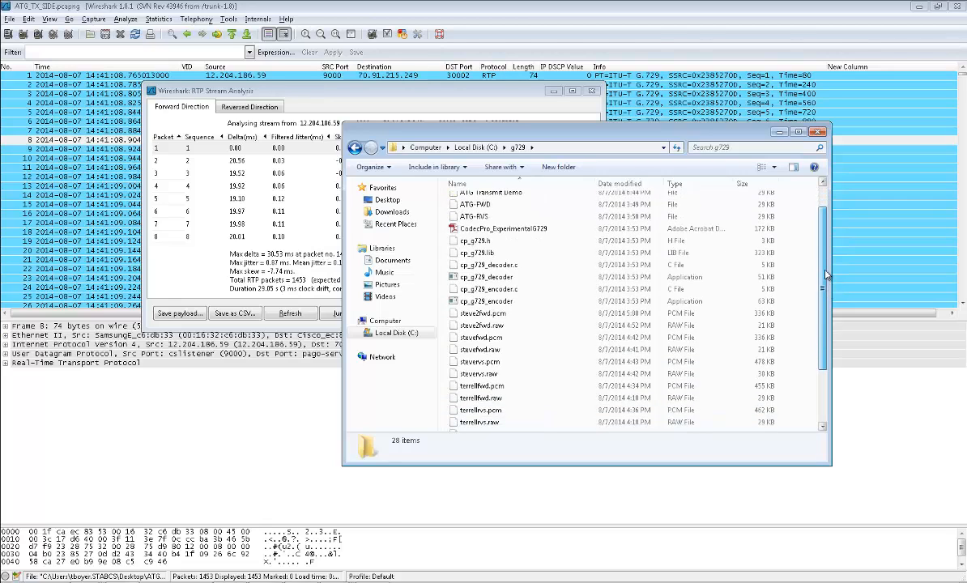
scroll(576, 340, "up", 1)
left_click(579, 224)
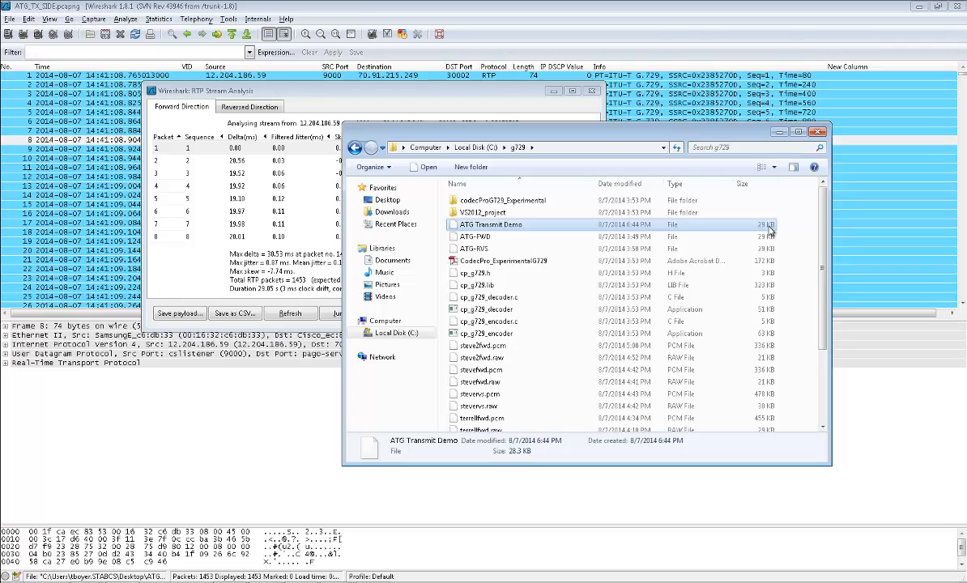
Rename the ATG Transmit Demo file to ATG Transmit Demo.raw
right_click(540, 231)
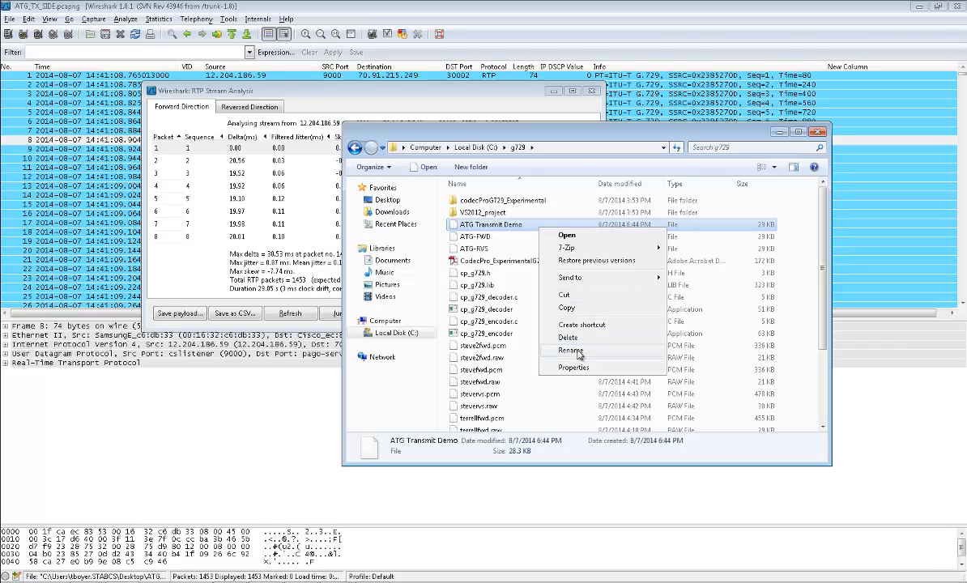
left_click(570, 351)
left_click(534, 224)
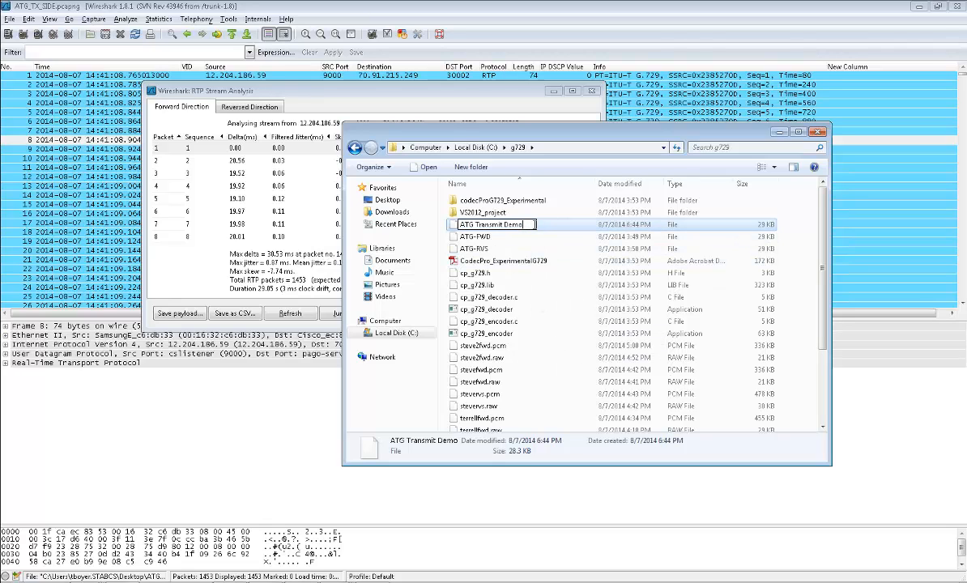
type(".raw")
left_click(552, 237)
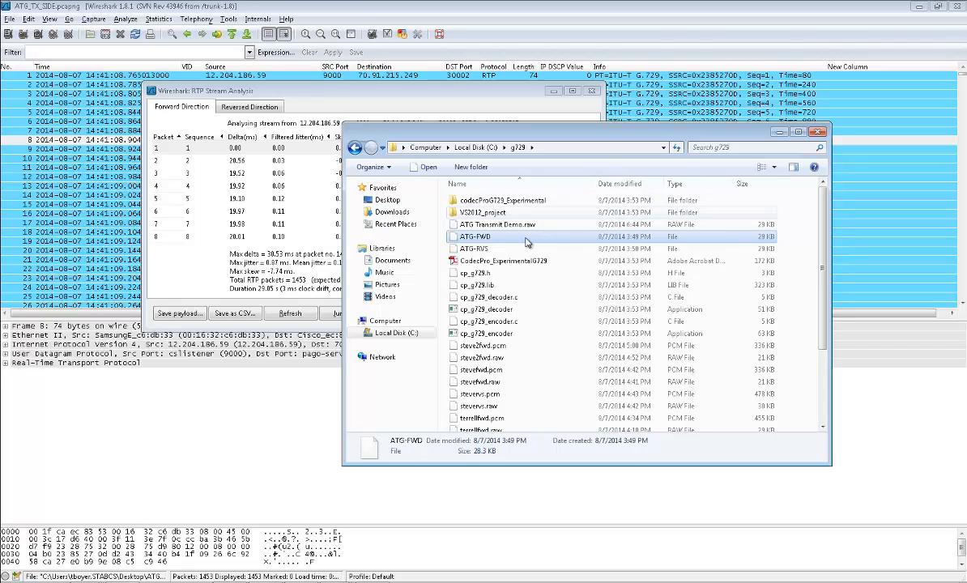
left_click(514, 226)
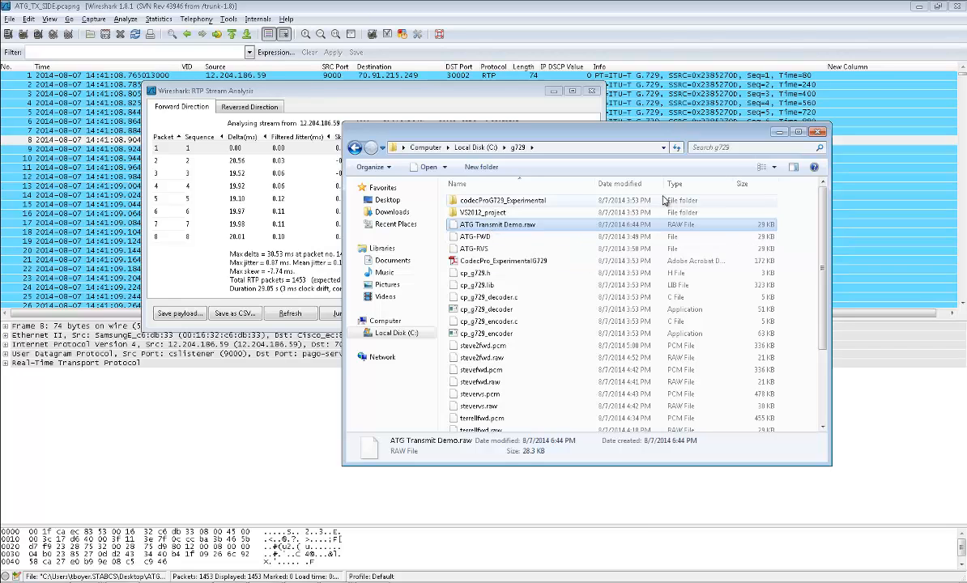
Close the g729 folder window and the RTP stream analysis
left_click(818, 134)
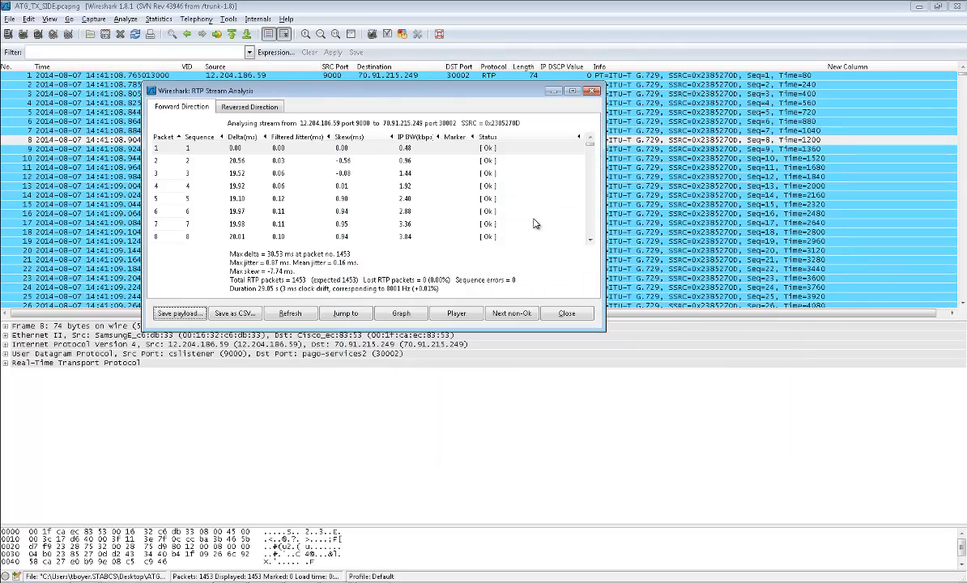
left_click(567, 314)
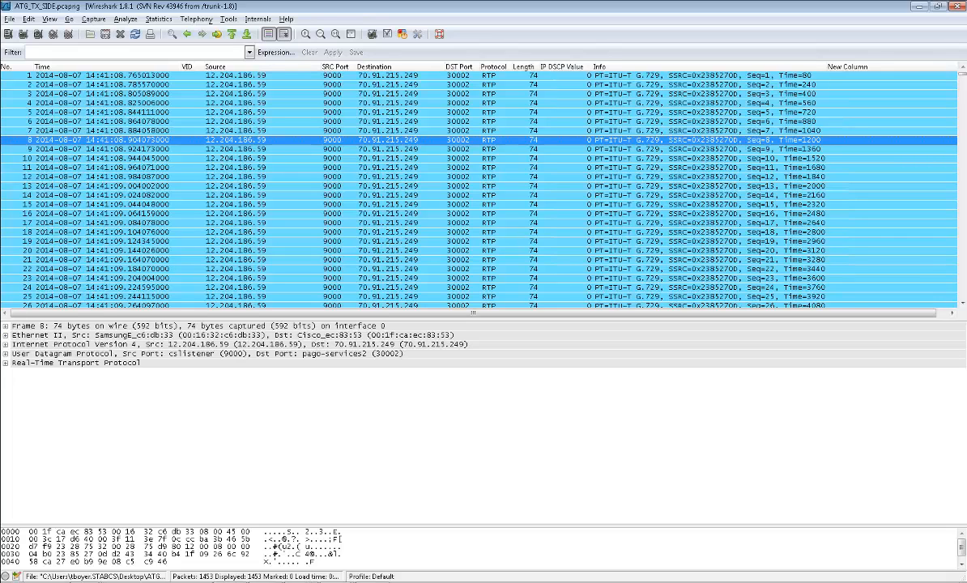
Switch to the Command Prompt and review the syntax of the earlier cp_g729_decoder.exe commands
key("alt+Tab")
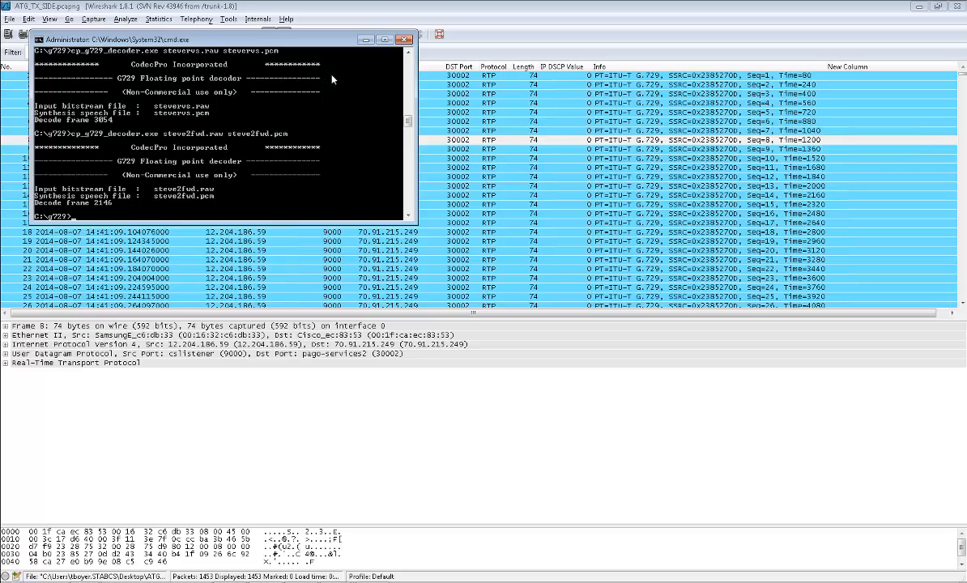
left_click(407, 54)
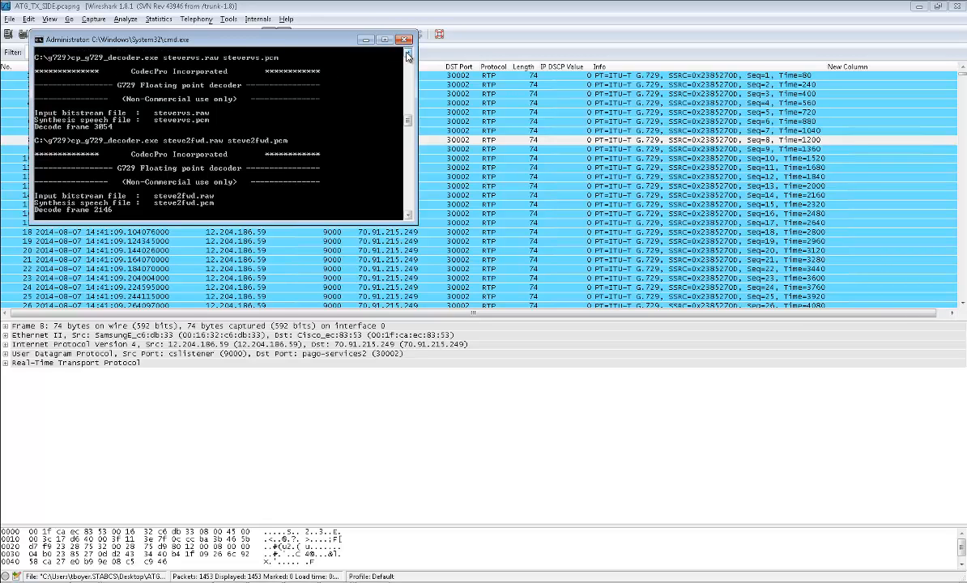
left_click(407, 54)
left_click(407, 53)
left_click(408, 53)
left_click(408, 53)
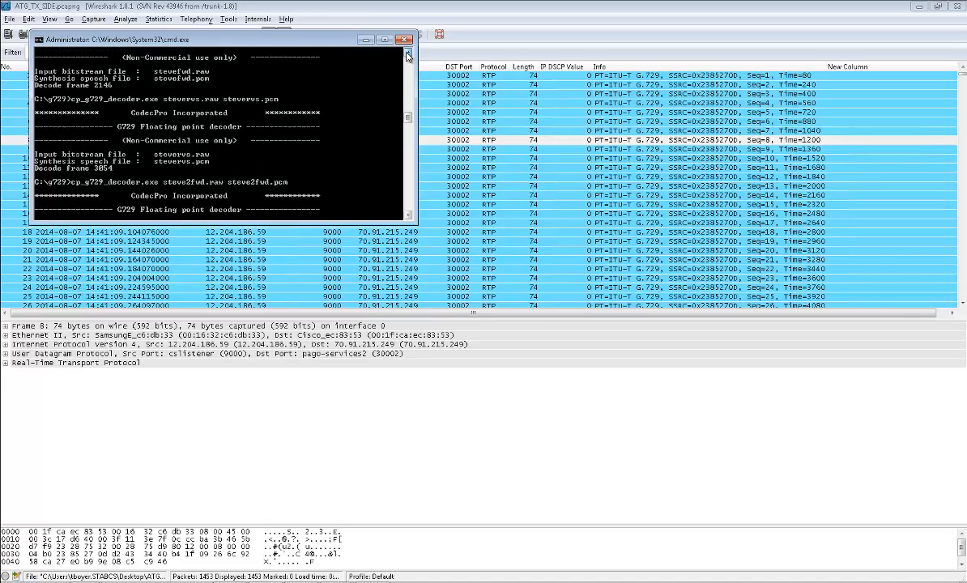
left_click(407, 53)
left_click(408, 53)
left_click(407, 54)
left_click(407, 54)
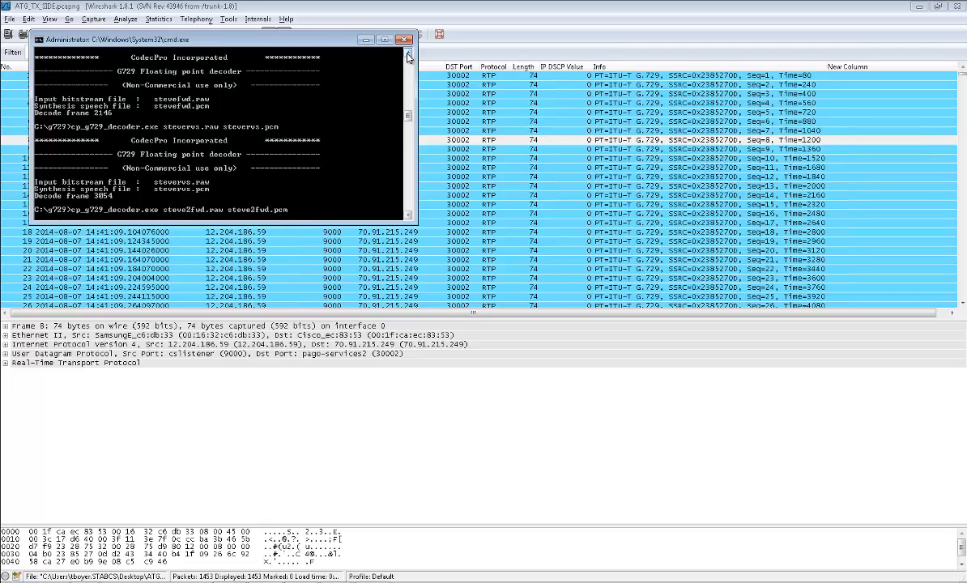
left_click(407, 53)
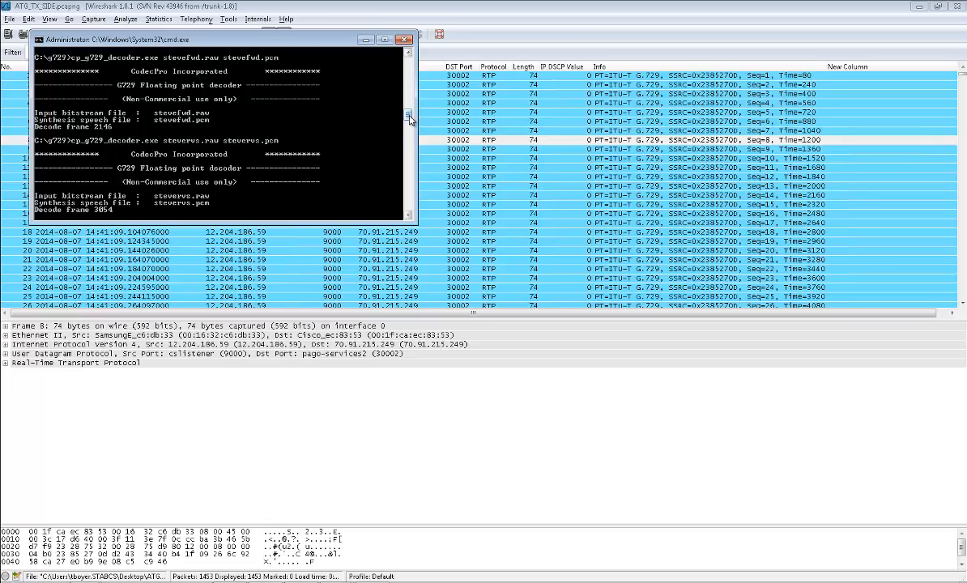
left_click_drag(408, 115, 400, 126)
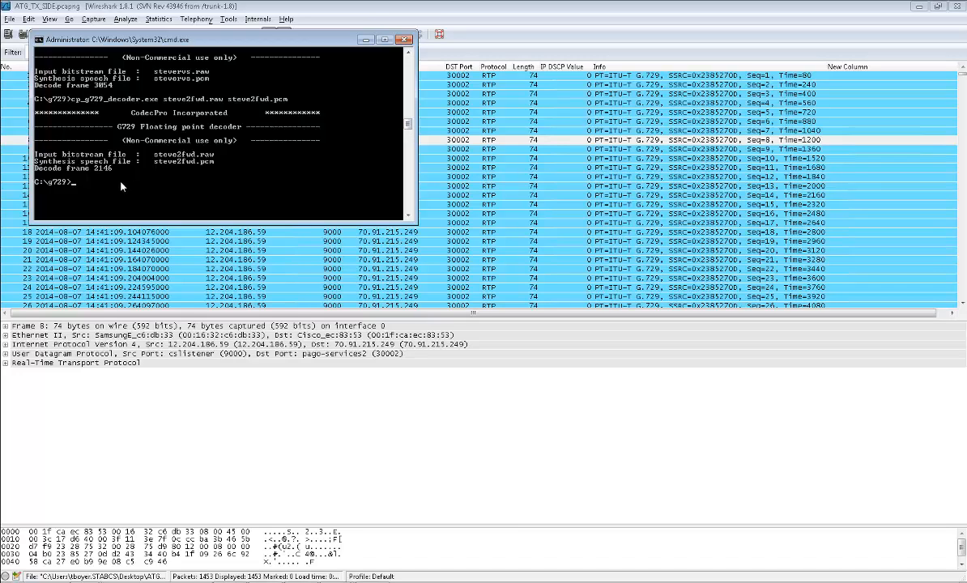
key("Up")
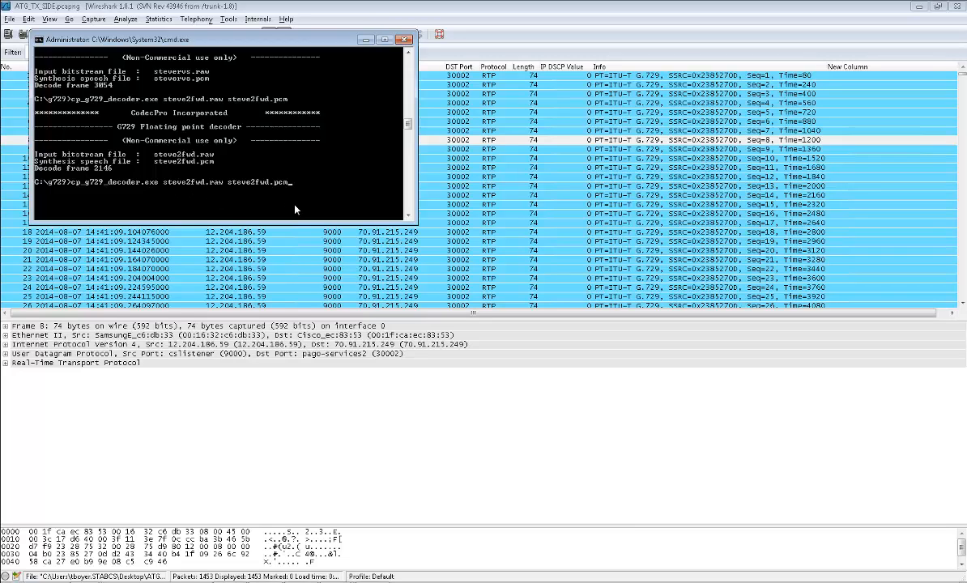
key("Left")
key("Left")
key("Left")
key("super+e")
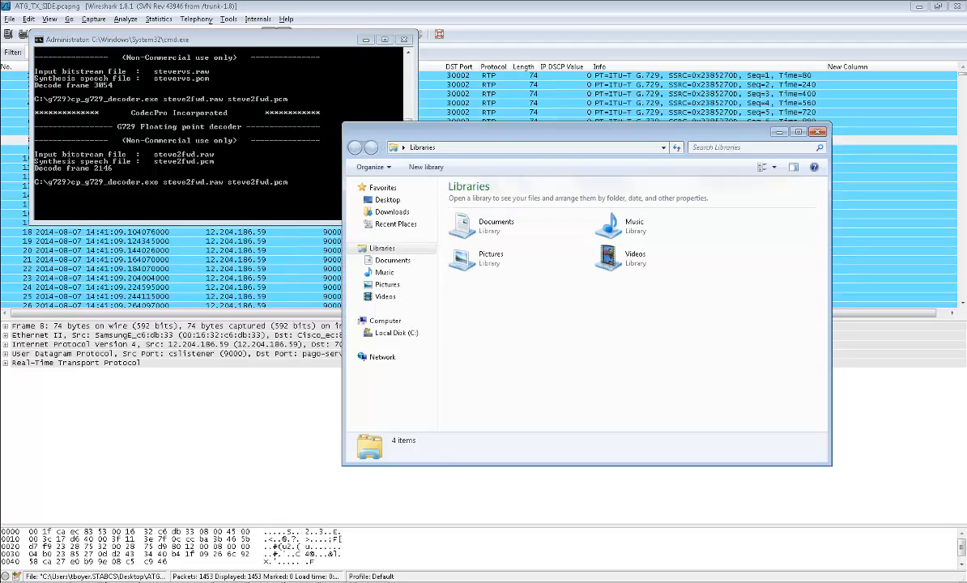
left_click(403, 333)
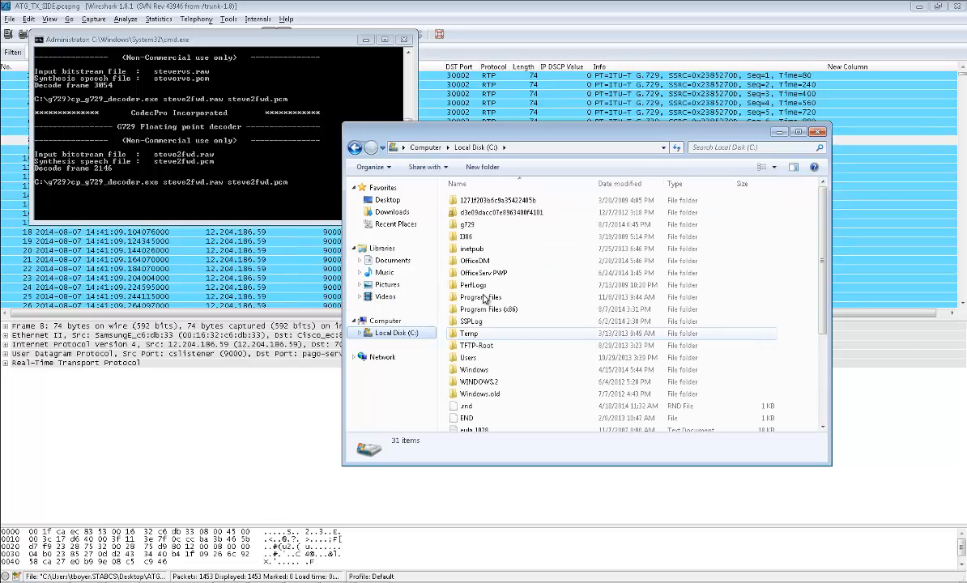
left_click(818, 132)
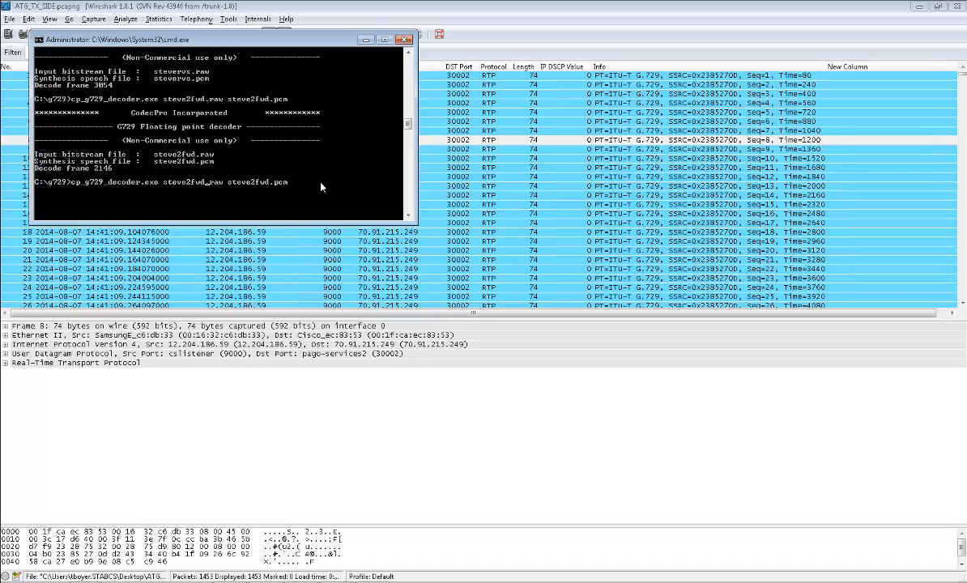
key("BackSpace")
key("BackSpace")
key("BackSpace")
key("BackSpace")
key("BackSpace")
key("BackSpace")
key("BackSpace")
key("BackSpace")
key("BackSpace")
key("BackSpace")
key("BackSpace")
key("BackSpace")
key("BackSpace")
key("BackSpace")
key("BackSpace")
key("BackSpace")
key("BackSpace")
key("BackSpace")
key("BackSpace")
key("BackSpace")
key("Delete")
key("Delete")
key("Delete")
key("Delete")
key("Delete")
key("Delete")
key("Delete")
key("Delete")
key("Delete")
key("Delete")
key("Delete")
key("Delete")
key("Delete")
key("Delete")
key("Delete")
key("Delete")
key("Delete")
key("Delete")
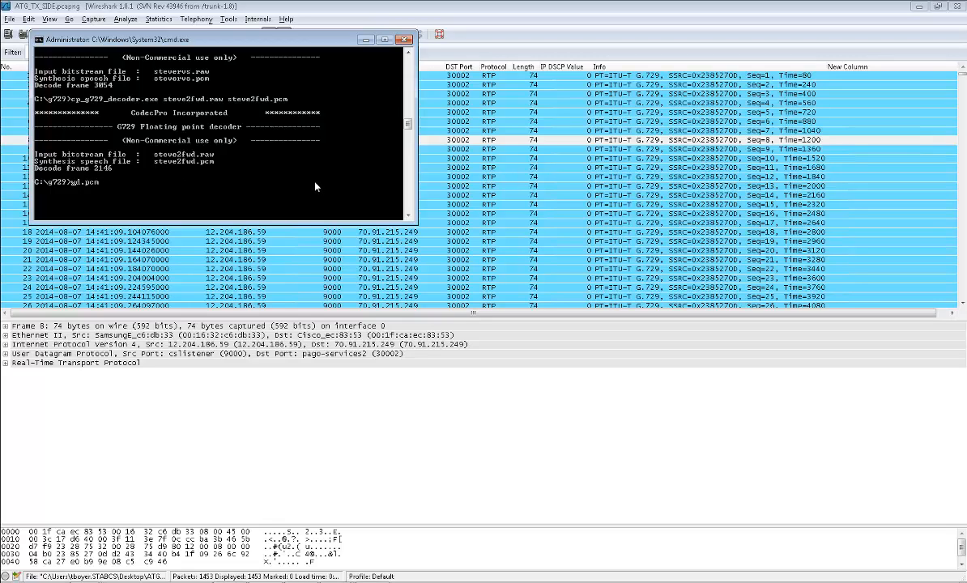
List the contents of C:\g729 with dir and find the ATG Transmit Demo.raw entry
type("dir")
key("Return")
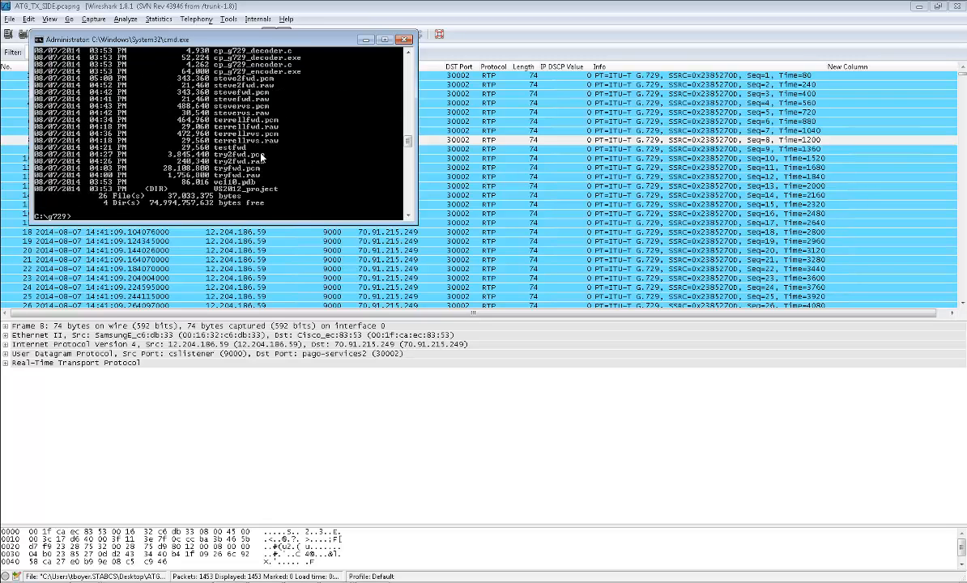
scroll(207, 141, "up", 2)
scroll(208, 127, "up", 1)
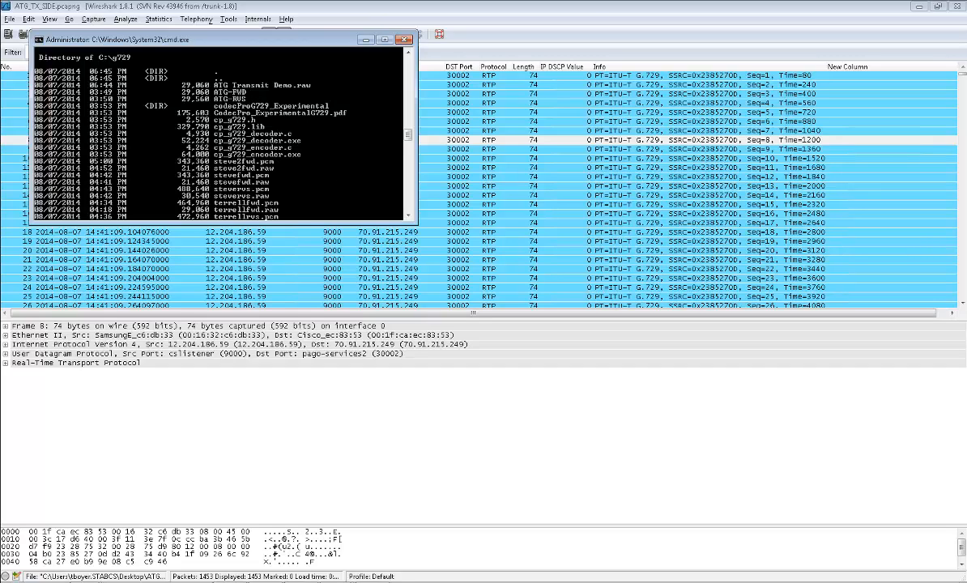
Open the g729 folder on Local Disk (C:) in Windows Explorer
key("super+e")
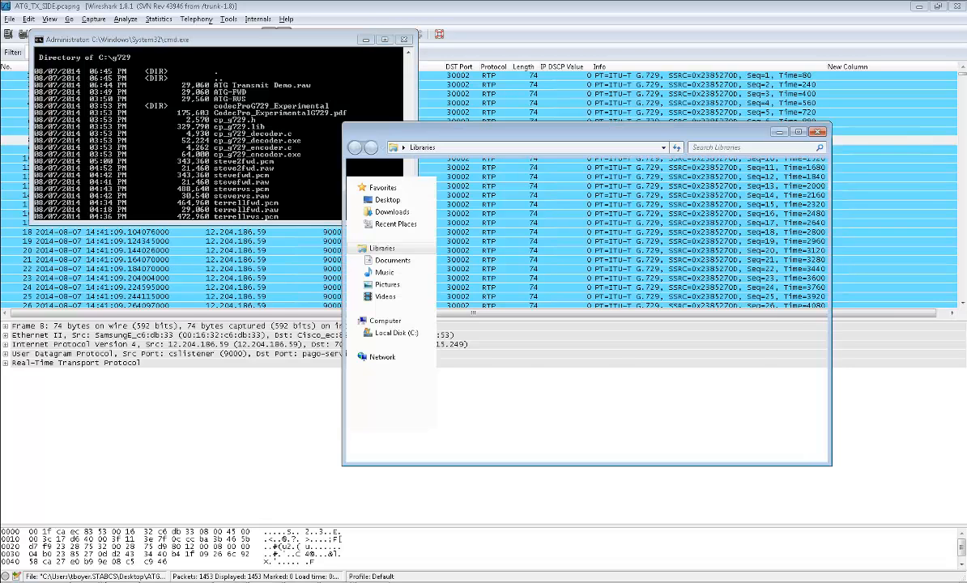
left_click(407, 335)
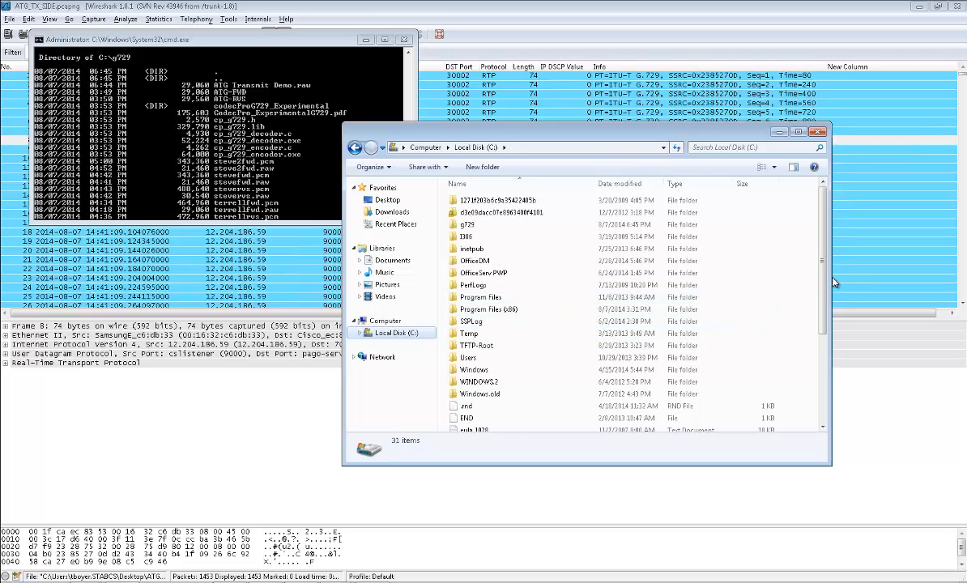
left_click_drag(821, 276, 821, 267)
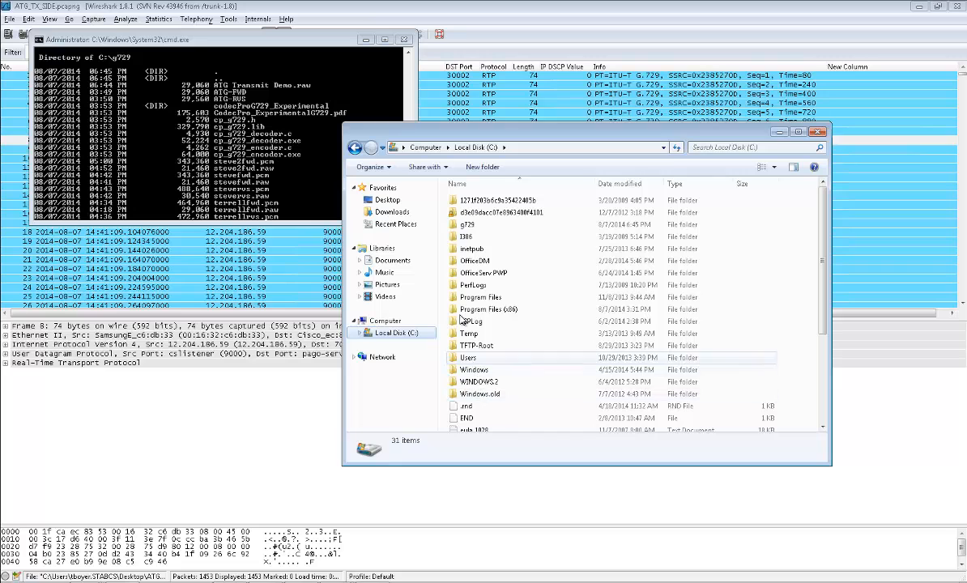
double_click(470, 226)
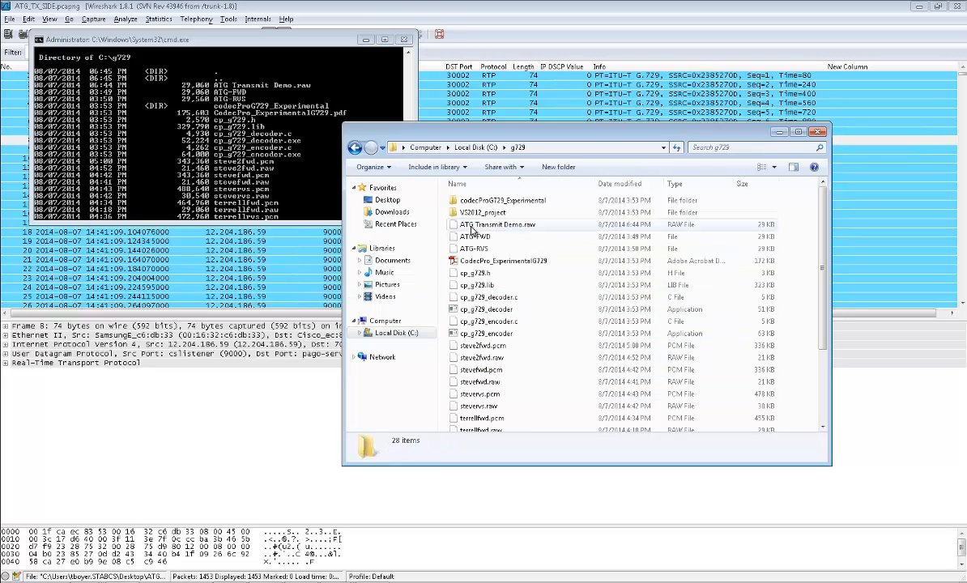
Rename ATG Transmit Demo.raw to ATGTransmitDemo.raw, without spaces, and close the folder window
left_click(488, 227)
right_click(489, 231)
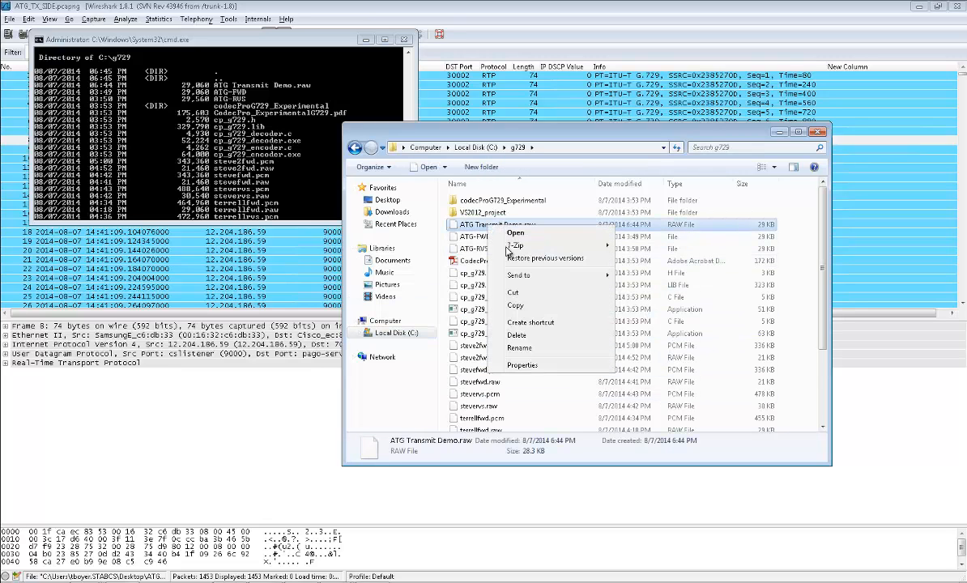
left_click(515, 408)
left_click(476, 223)
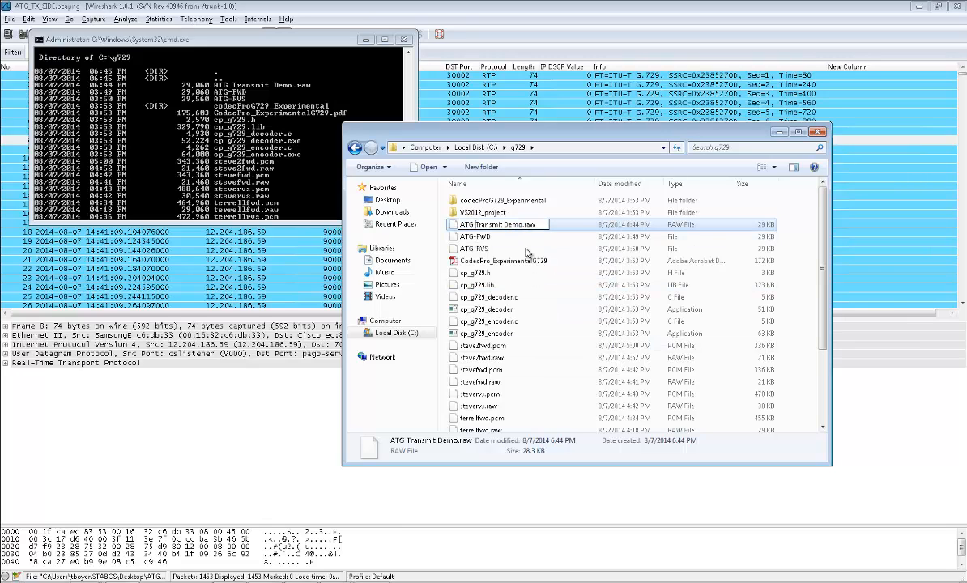
key("BackSpace")
key("Right")
key("Right")
key("Right")
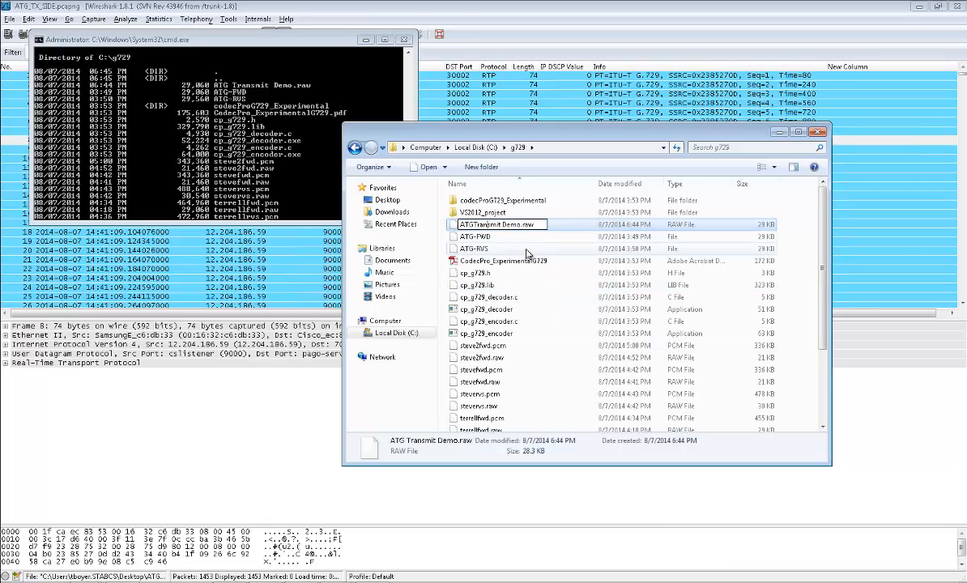
key("BackSpace")
key("Return")
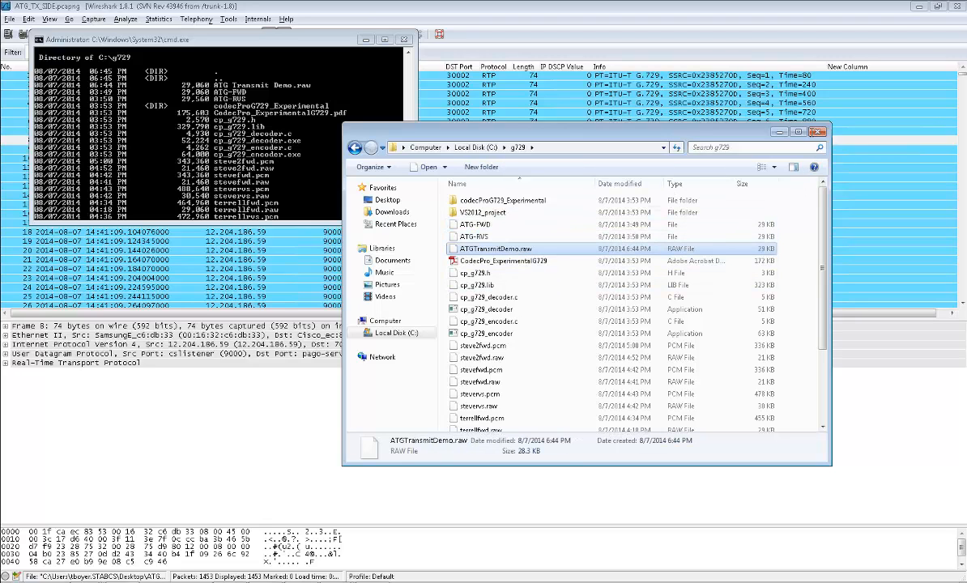
left_click(816, 132)
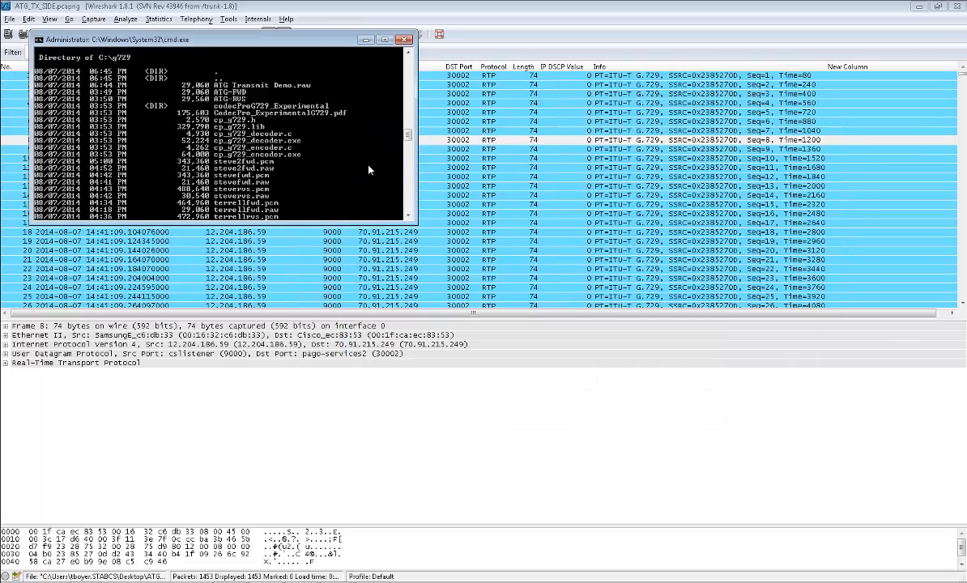
List the g729 directory again with dir in the Command Prompt and check the renamed raw file's entry
left_click_drag(409, 139, 384, 146)
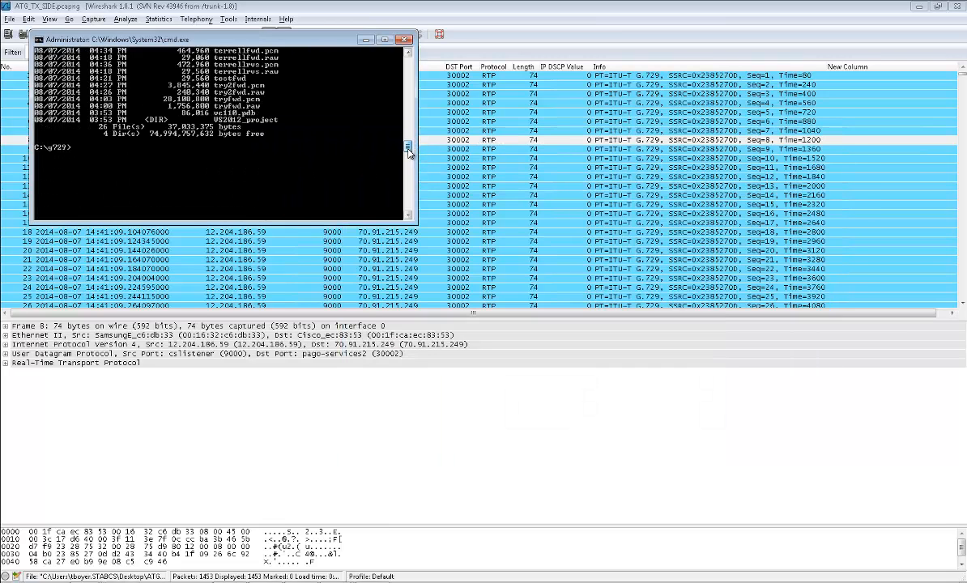
type("dir")
key("Up")
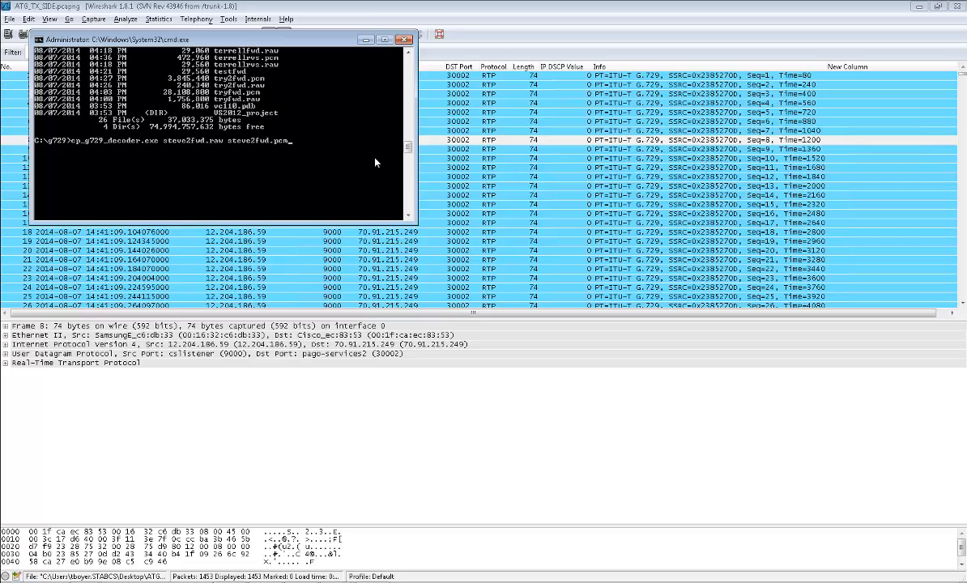
key("Down")
key("Return")
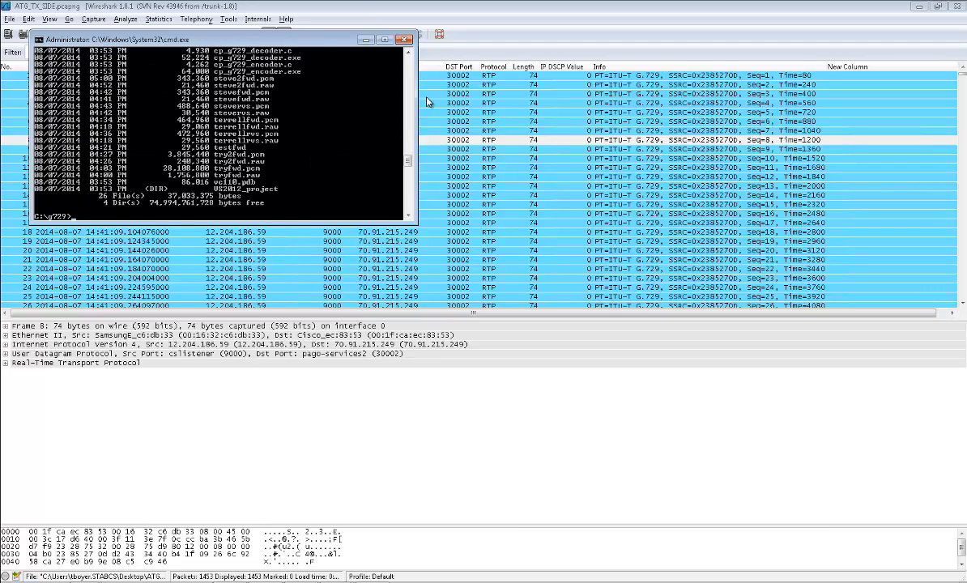
scroll(293, 101, "up", 3)
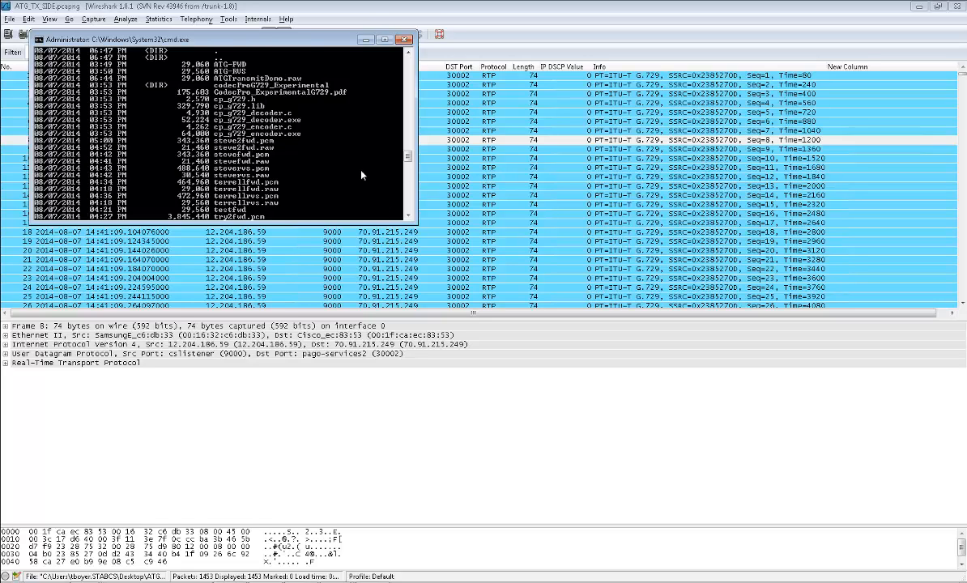
scroll(362, 175, "down", 4)
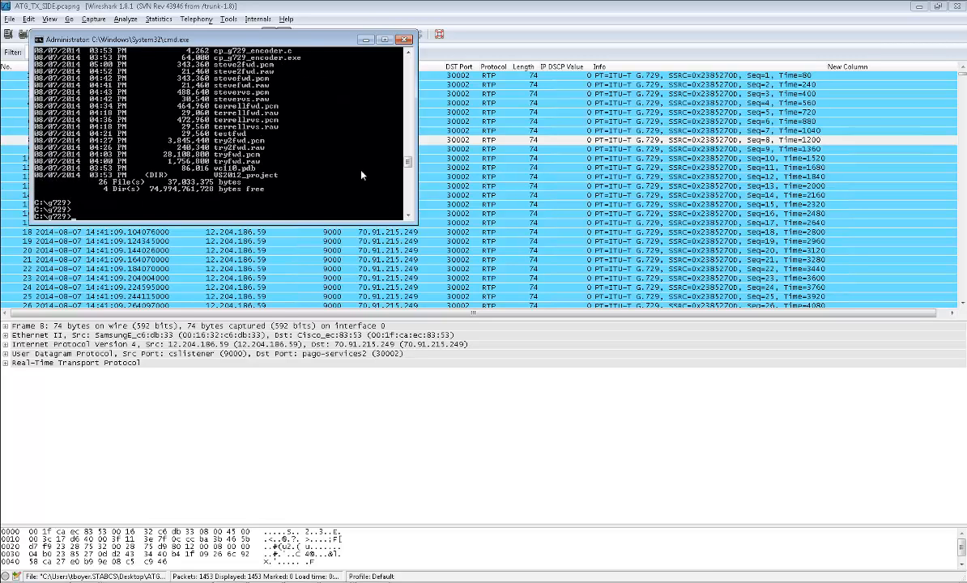
Recall the earlier cp_g729_decoder.exe command and change its input file to atgtransmitdemo.raw
key("Up")
key("Up")
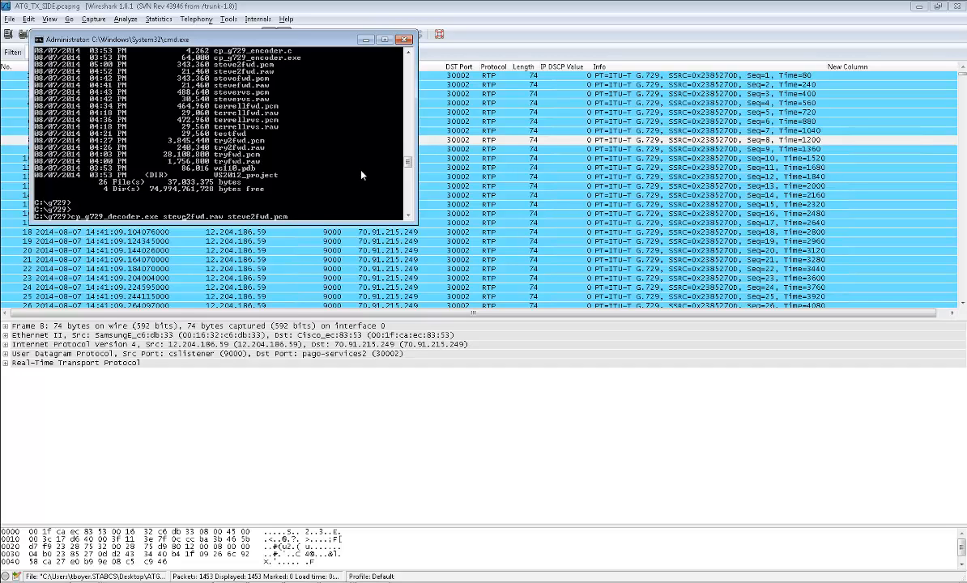
key("Right")
key("BackSpace")
key("BackSpace")
key("BackSpace")
key("BackSpace")
key("BackSpace")
key("BackSpace")
key("BackSpace")
key("BackSpace")
key("BackSpace")
type("atgtransmitdemo")
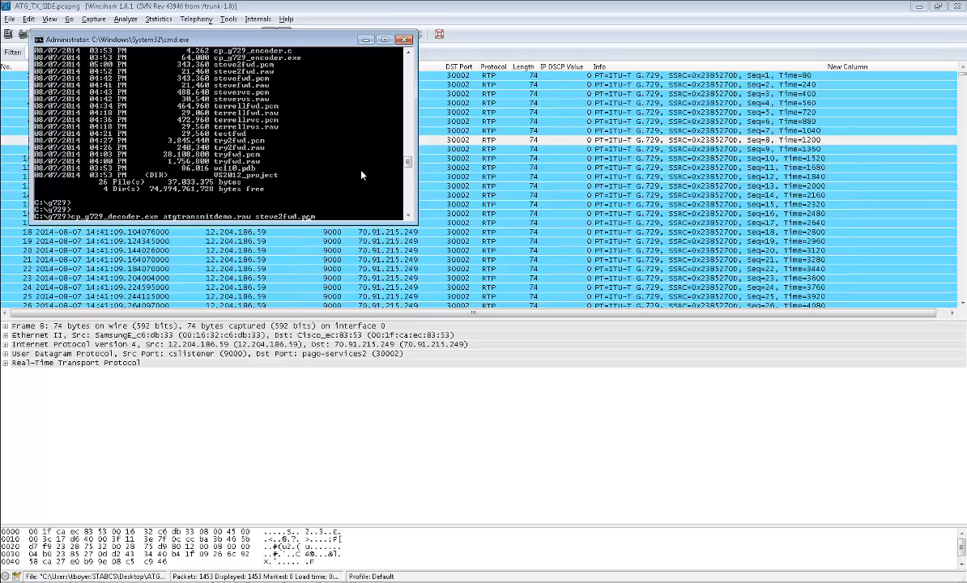
Change the decoder command's output file to atgtransmitdemo.pcm and run it
key("BackSpace")
key("BackSpace")
key("BackSpace")
key("BackSpace")
key("BackSpace")
key("BackSpace")
key("BackSpace")
key("BackSpace")
key("BackSpace")
type("atgtransmitdemo")
key("Return")
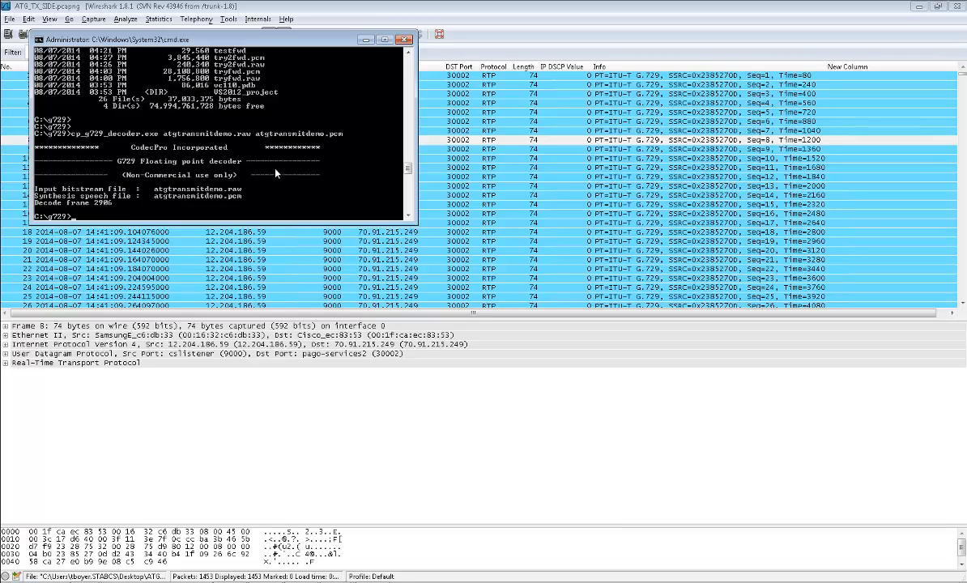
List the g729 directory with dir and compare the atgtransmitdemo.pcm and ATGTransmitDemo.raw entries
type("dir")
key("Return")
scroll(243, 154, "up", 3)
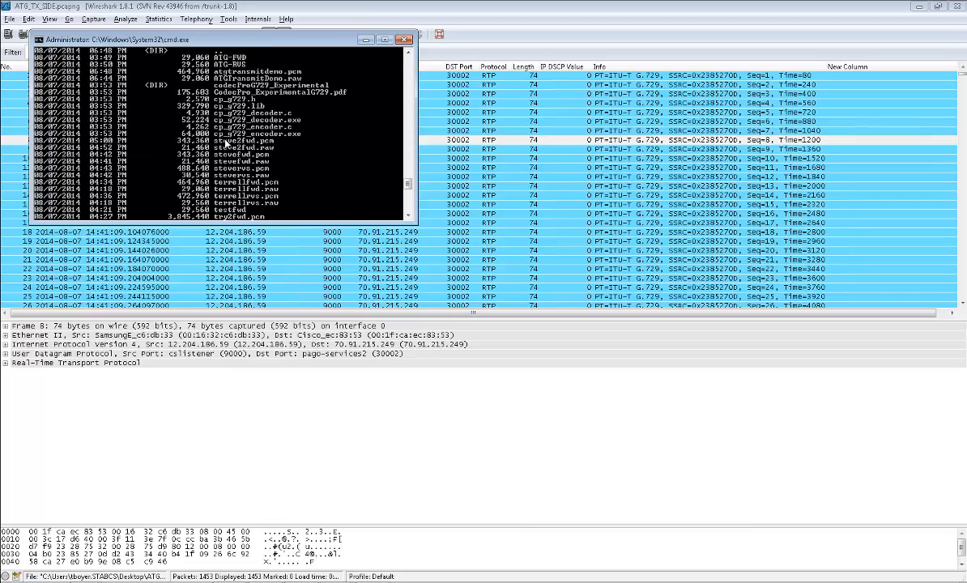
scroll(226, 142, "up", 1)
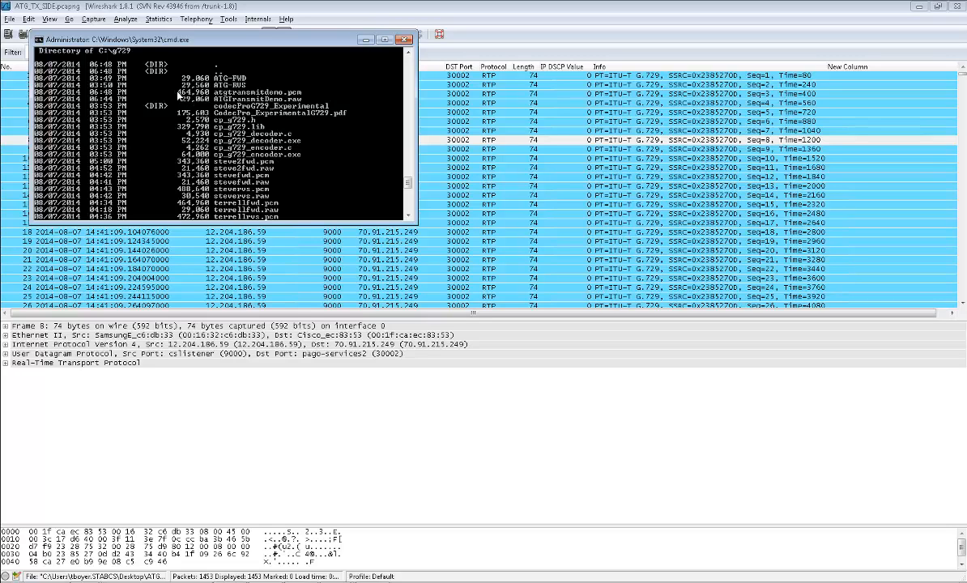
Minimize the Command Prompt, switch to Audacity and close the steve2fwd project without saving changes
left_click(366, 39)
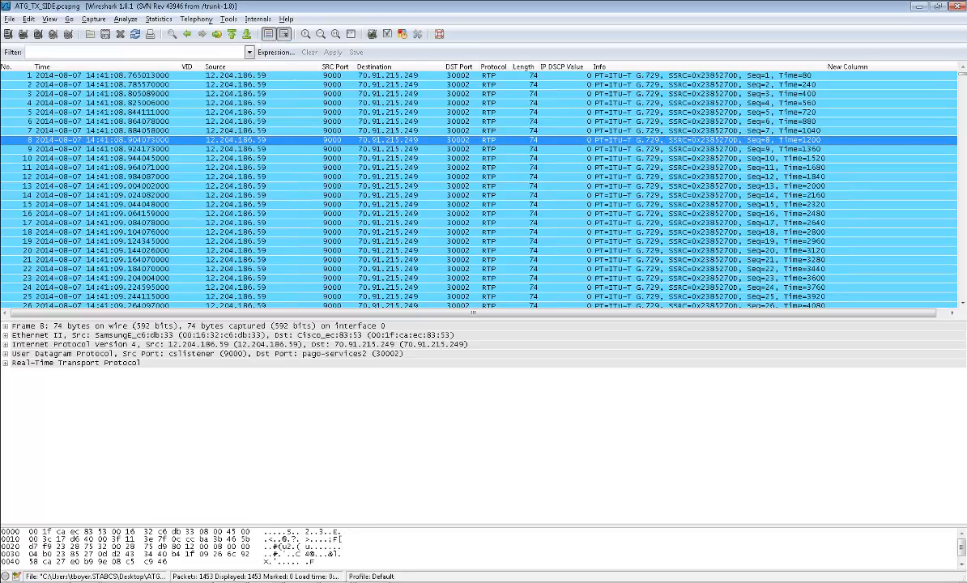
left_click(301, 580)
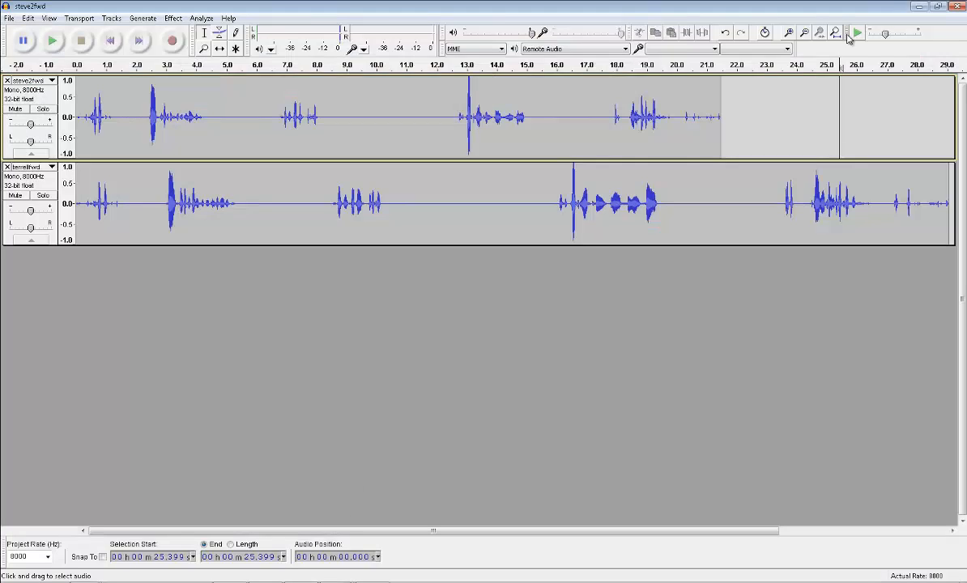
left_click(10, 18)
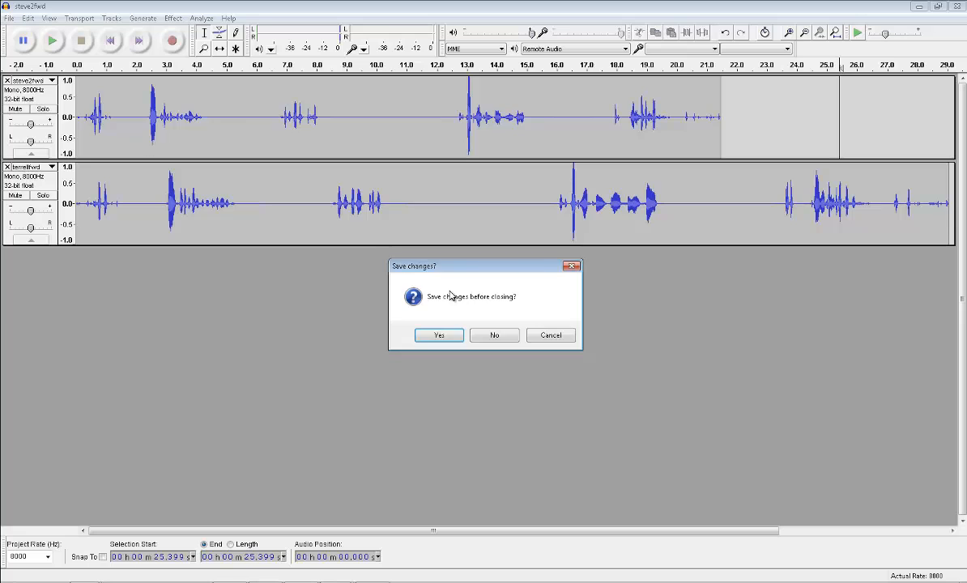
left_click(491, 334)
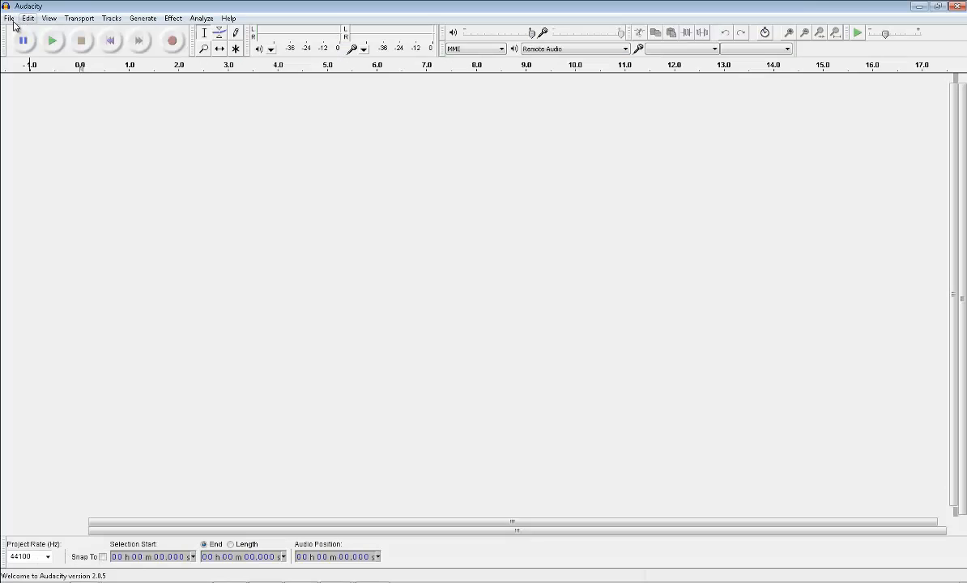
Start a raw data import in Audacity and open atgtransmitdemo.pcm from the g729 folder
left_click(9, 18)
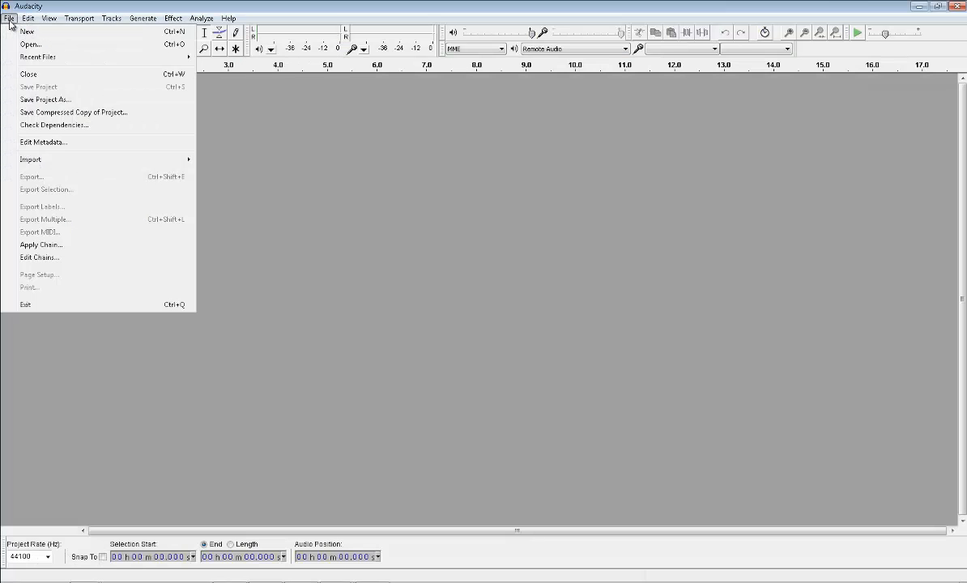
left_click(373, 212)
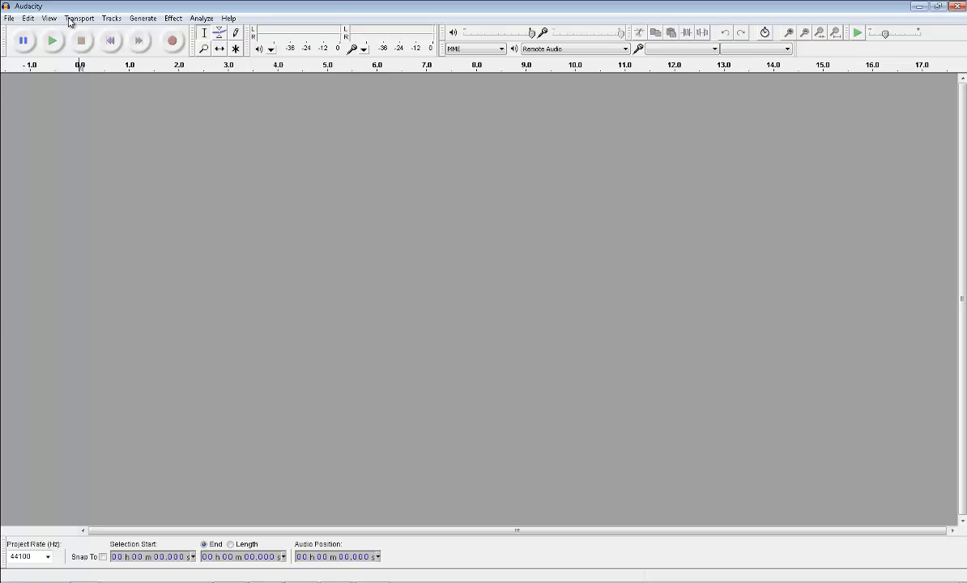
left_click(11, 19)
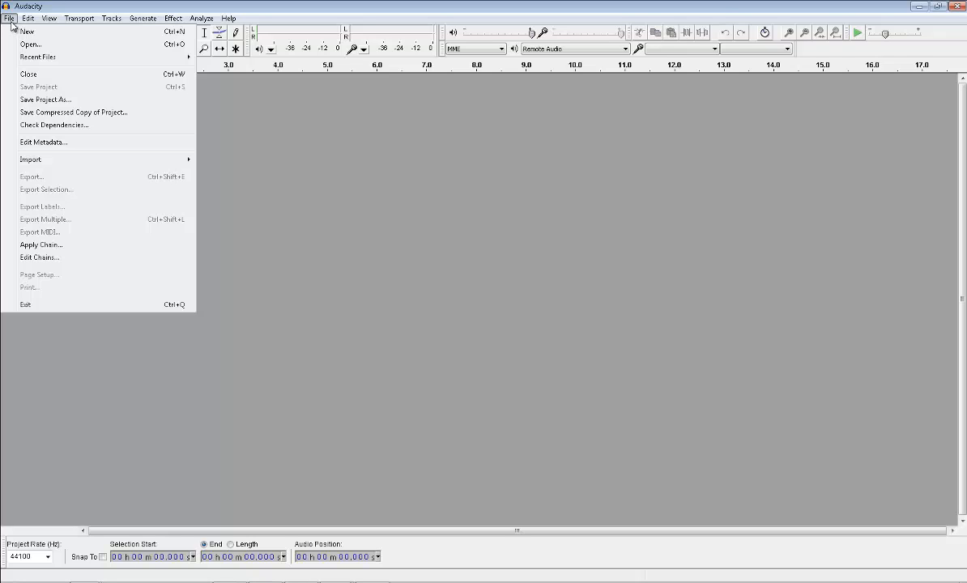
mouse_move(72, 163)
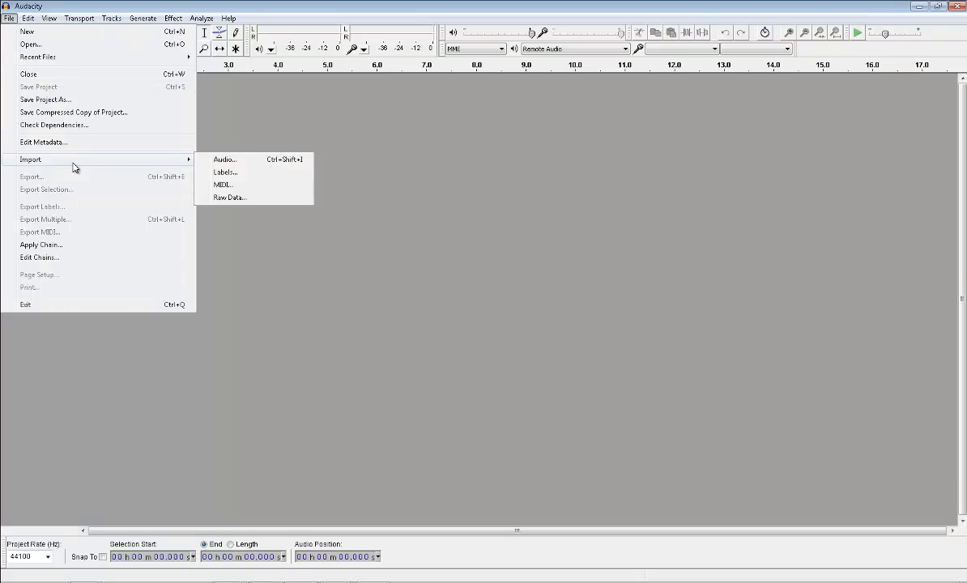
left_click(229, 201)
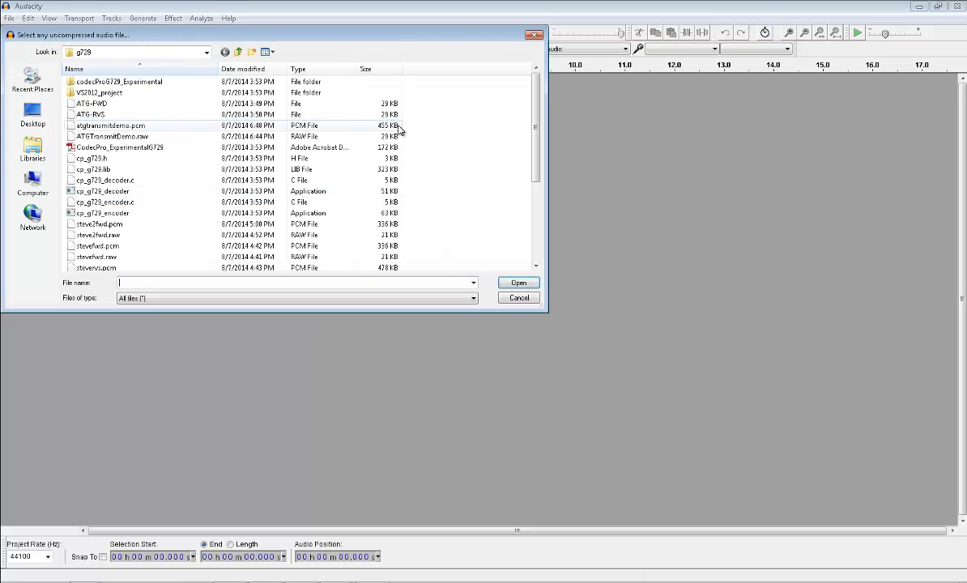
left_click(101, 130)
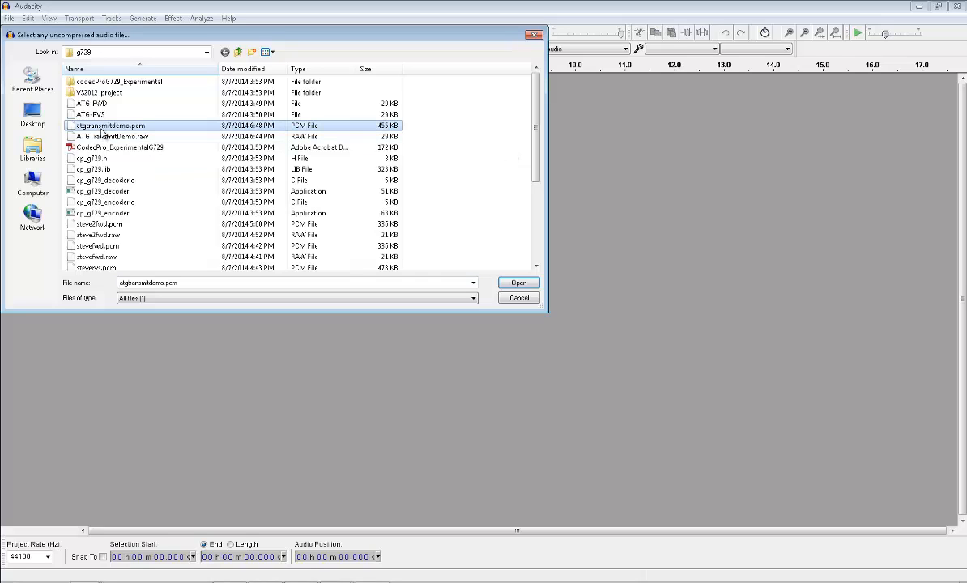
left_click(519, 286)
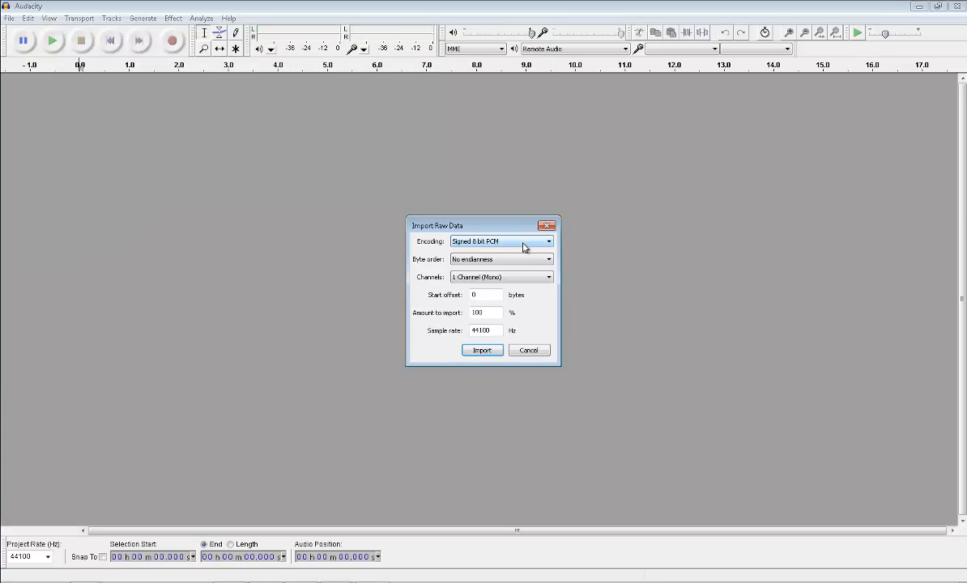
Import the raw data as Signed 16 bit PCM, Little-endian, with a sample rate of 8000 Hz
left_click(524, 243)
left_click(502, 260)
left_click(501, 263)
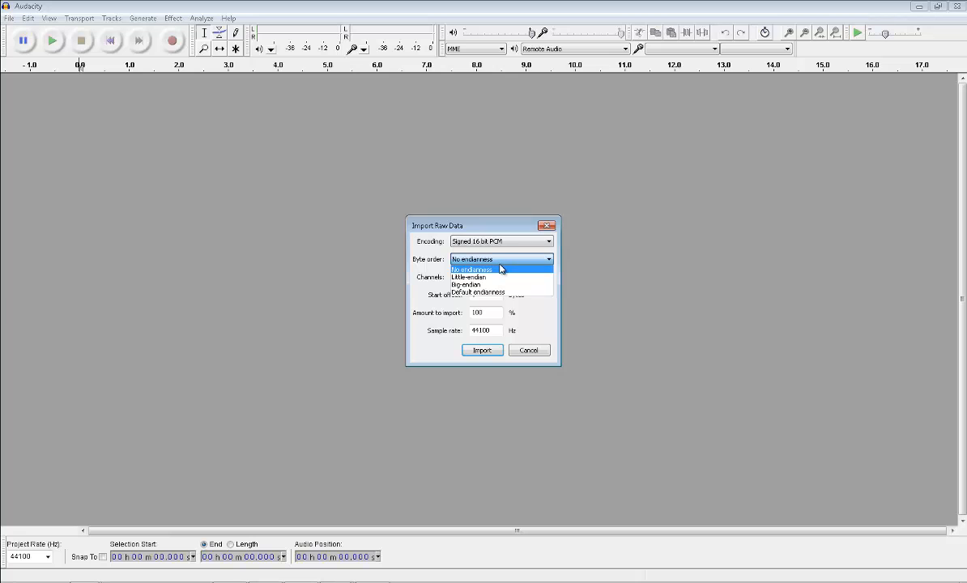
left_click(487, 278)
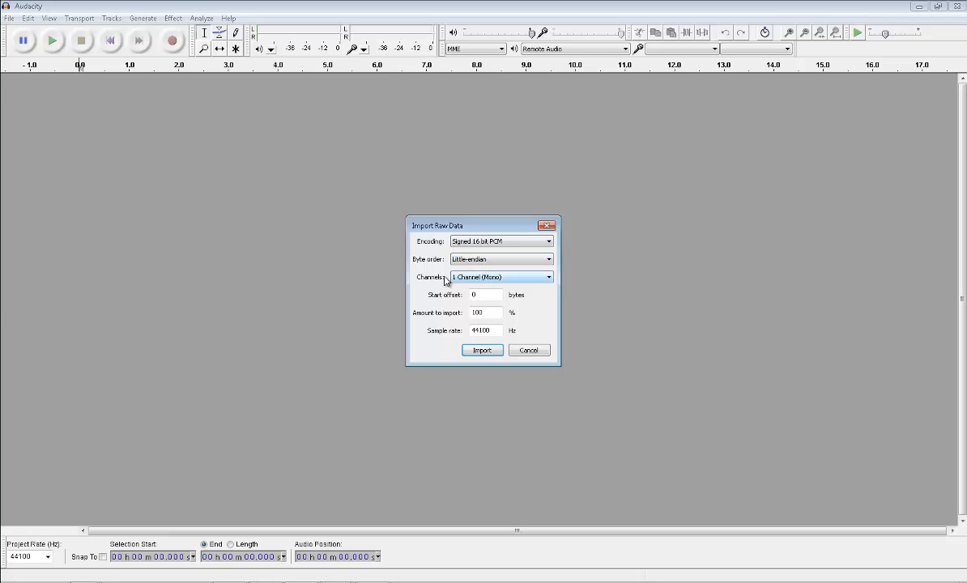
double_click(466, 330)
type("80")
left_click(496, 356)
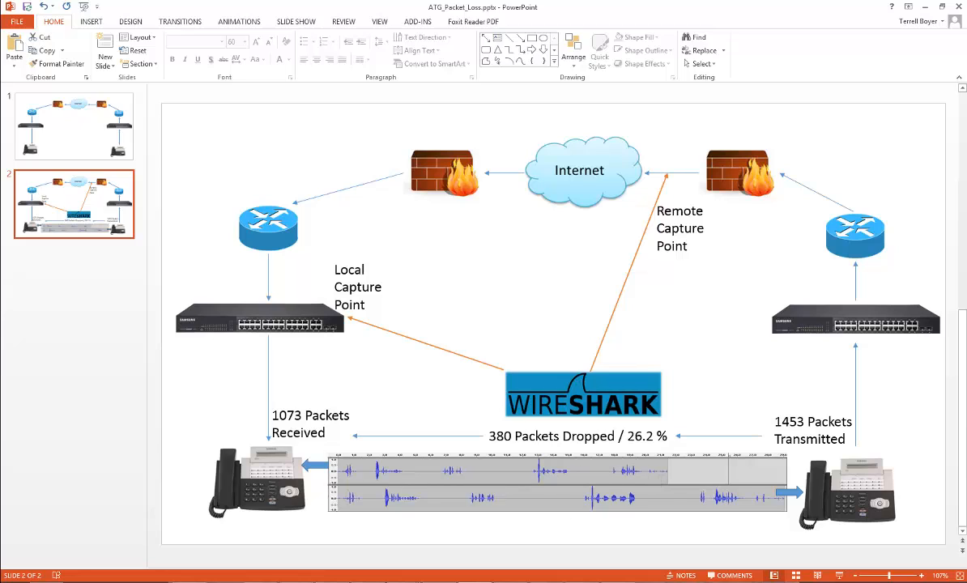
Switch to Wireshark in the remote session and compare the ATG_RCV_SIDE.pcapng and ATG_TX_SIDE.pcapng packet counts with the PowerPoint packet-loss slide
mouse_move(475, 582)
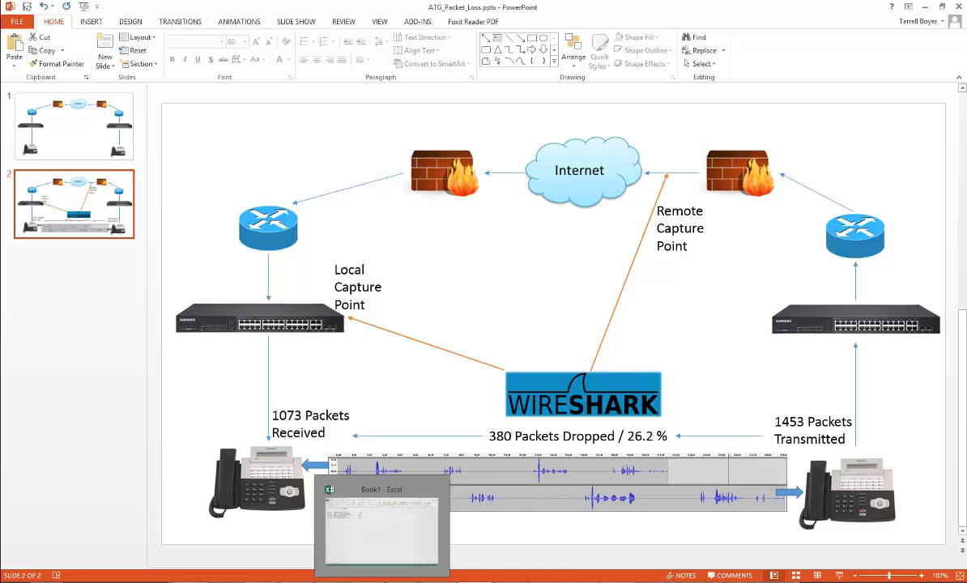
left_click(330, 582)
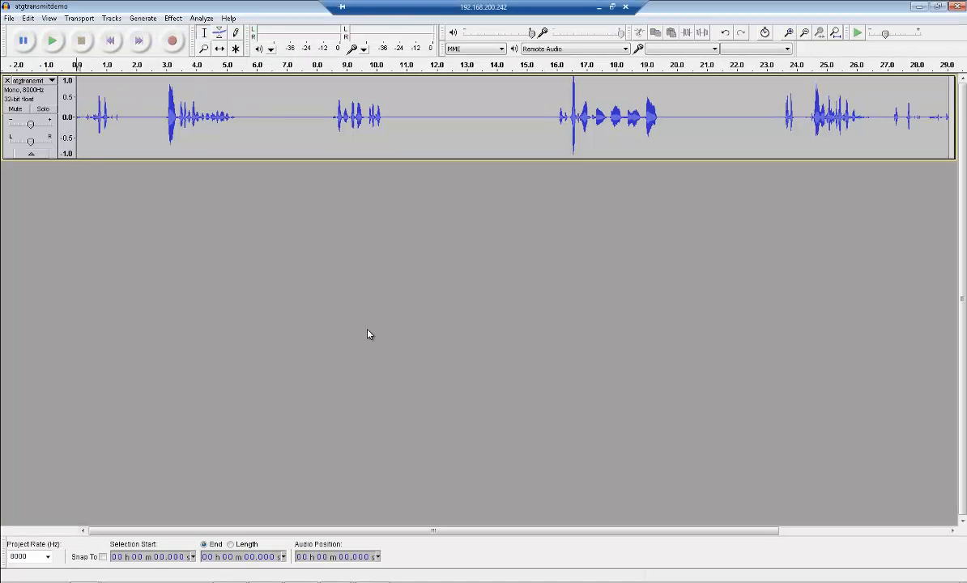
mouse_move(310, 578)
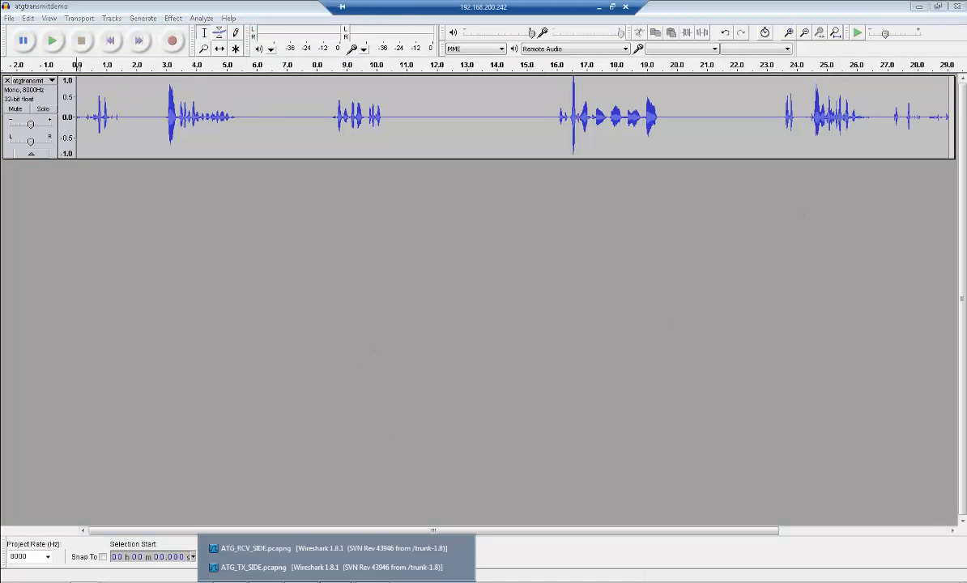
left_click(324, 548)
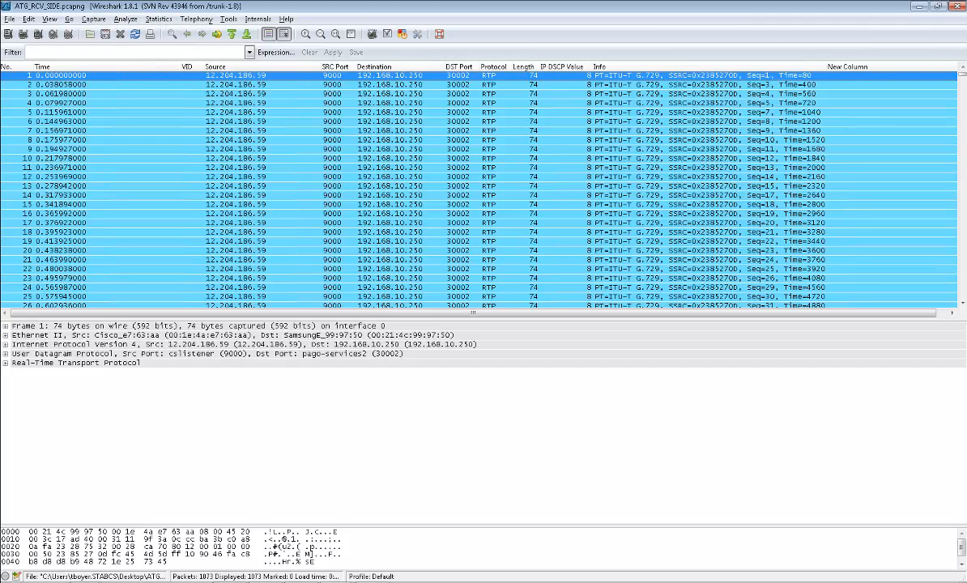
left_click(332, 582)
left_click(320, 568)
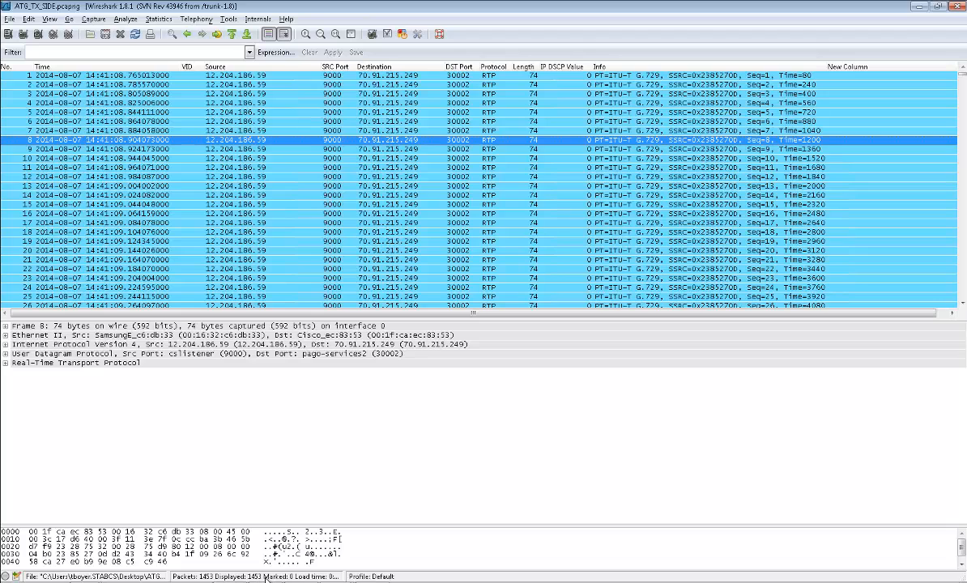
left_click(332, 582)
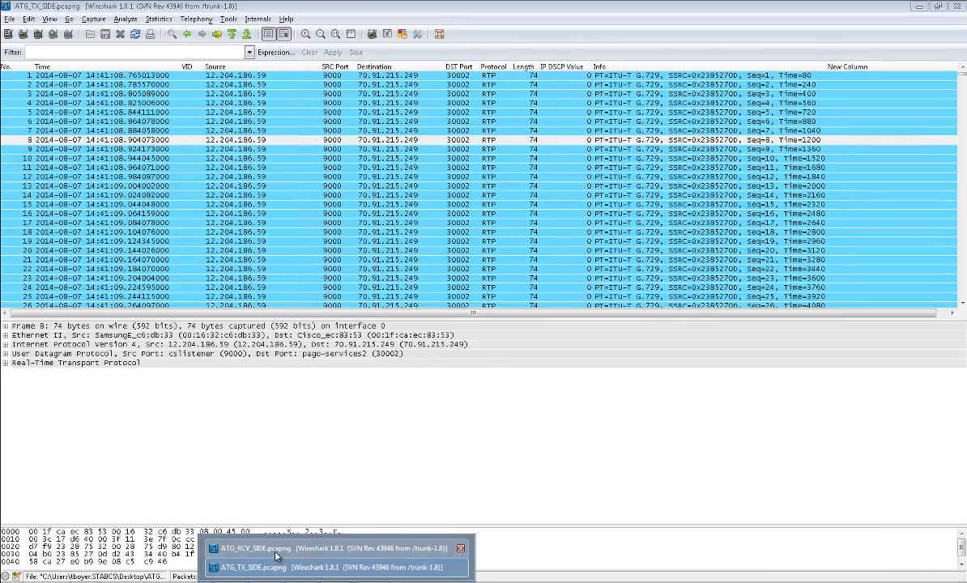
left_click(316, 509)
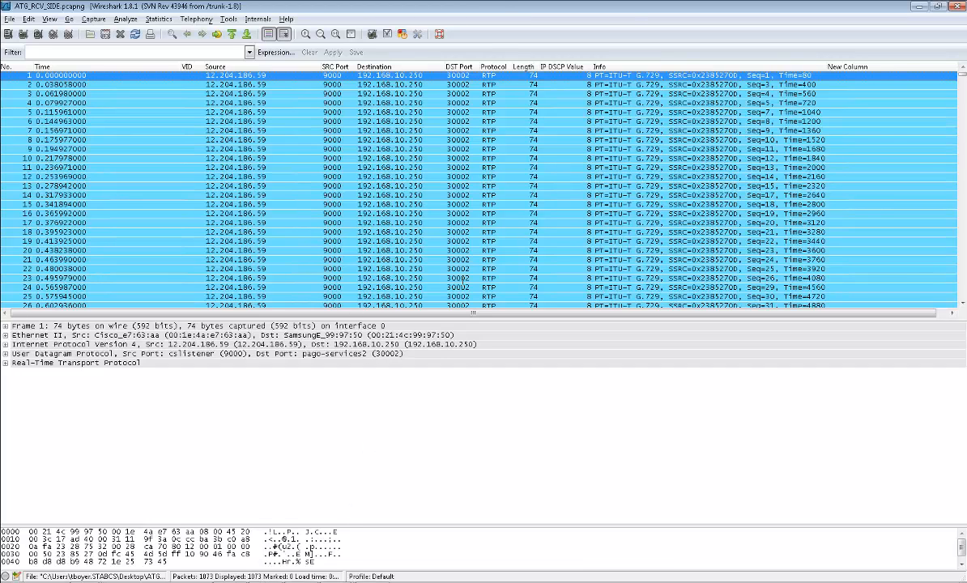
left_click(600, 6)
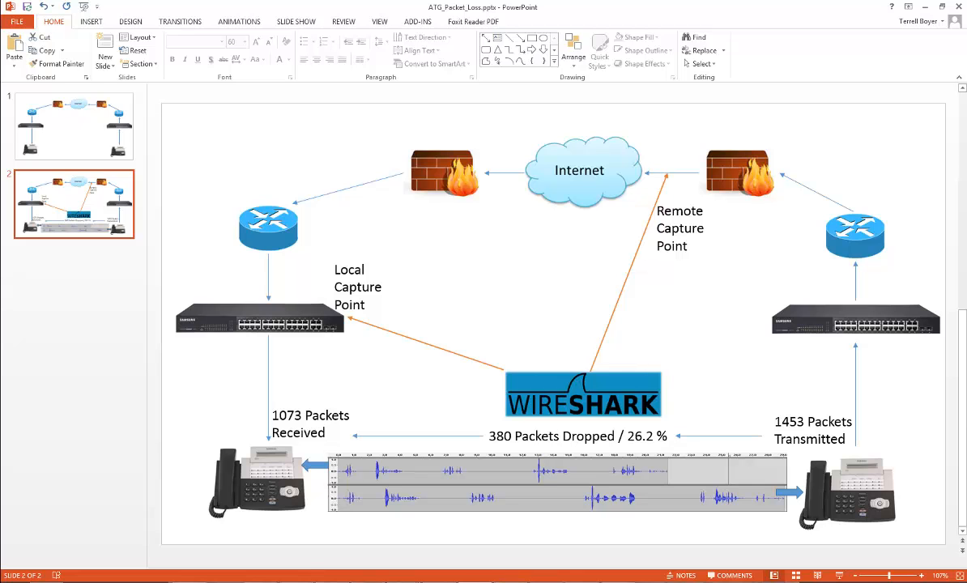
left_click(289, 579)
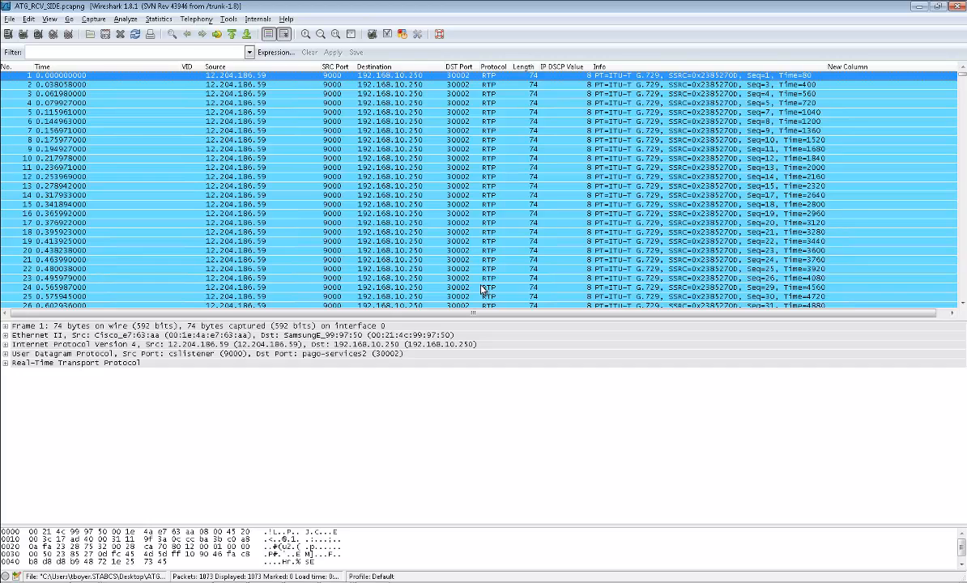
Select an RTP packet in the ATG_RCV_SIDE.pcapng capture and run the RTP stream analysis on it
left_click(199, 115)
right_click(200, 114)
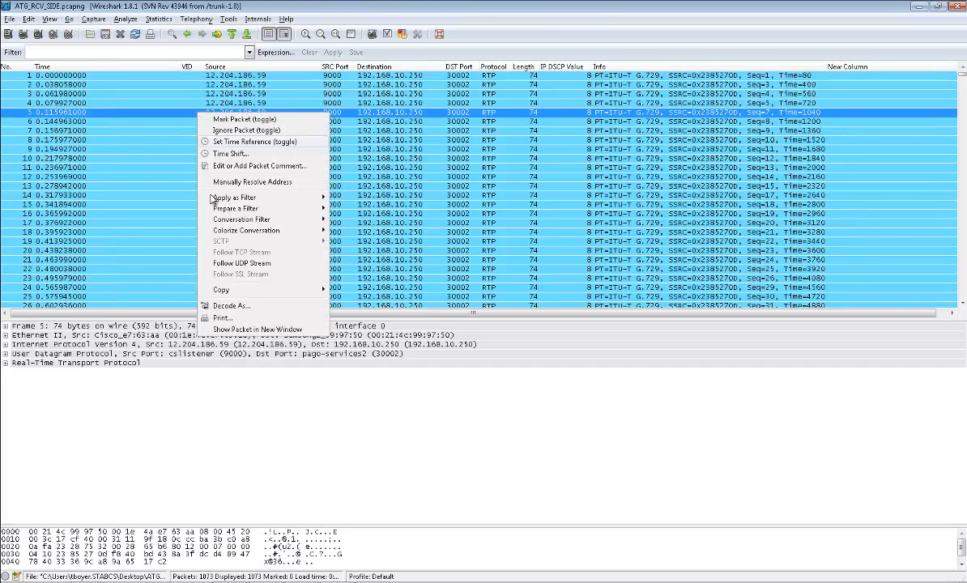
left_click(174, 19)
left_click(186, 19)
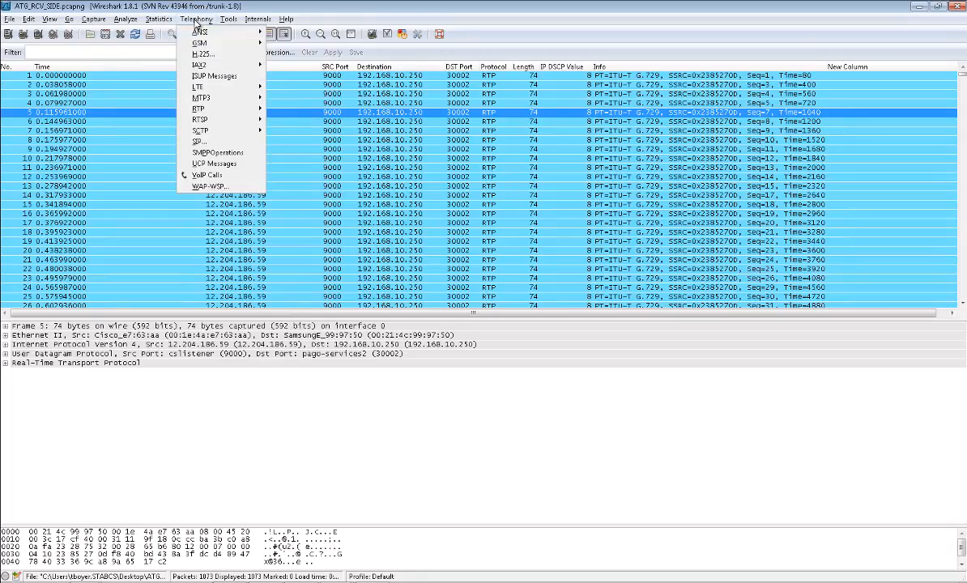
mouse_move(211, 108)
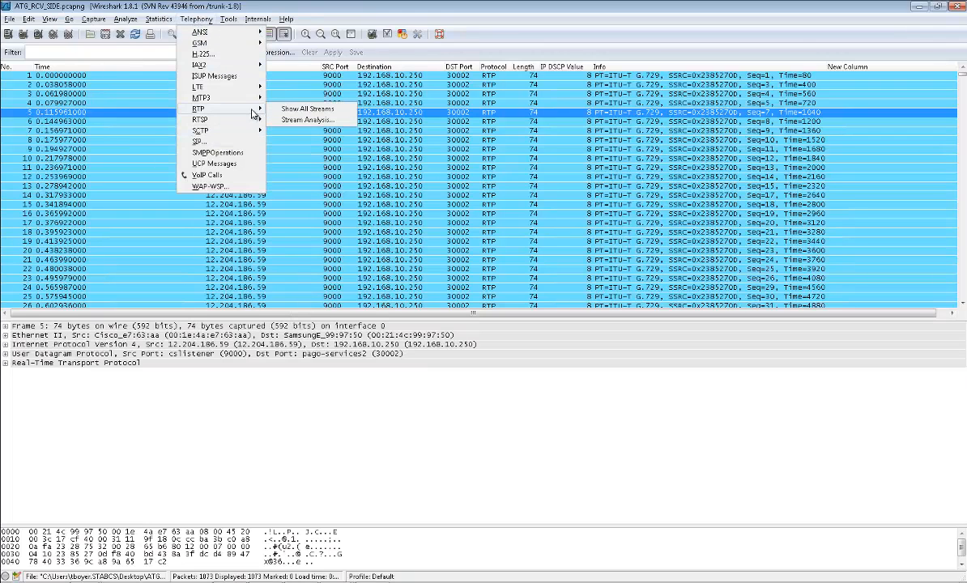
left_click(303, 121)
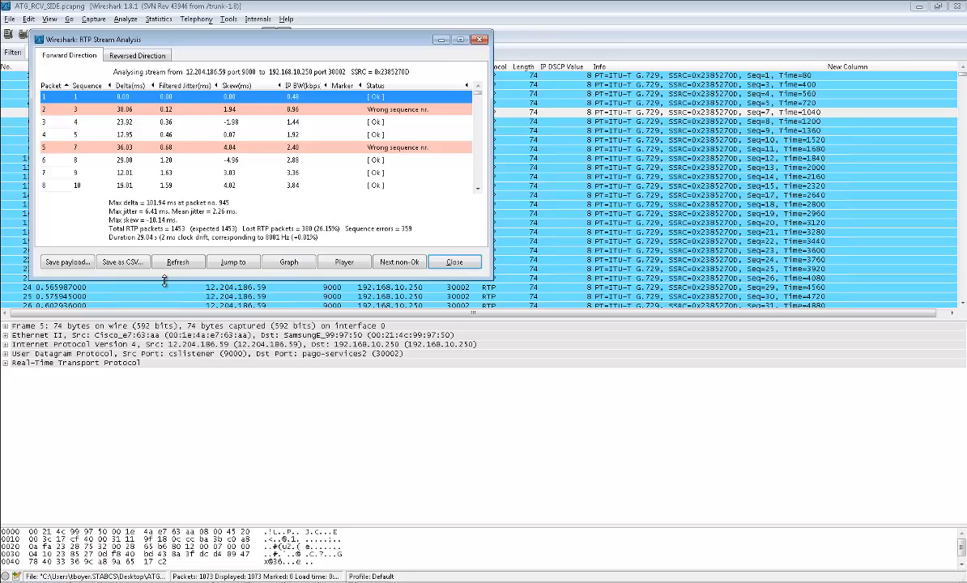
Save the forward-channel payload in .raw format as atgrcvdemo.raw in the g729 folder and close the stream analysis
left_click(73, 261)
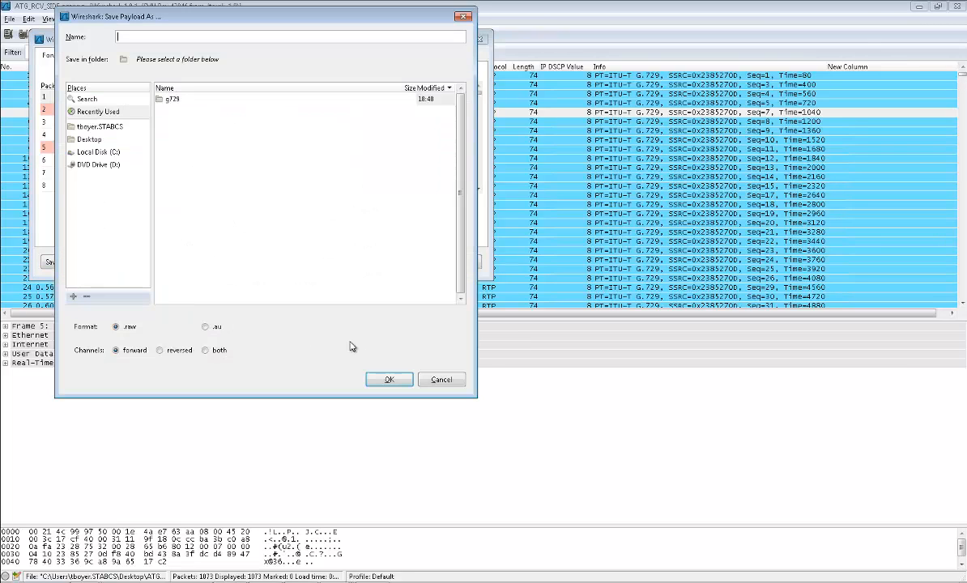
double_click(175, 99)
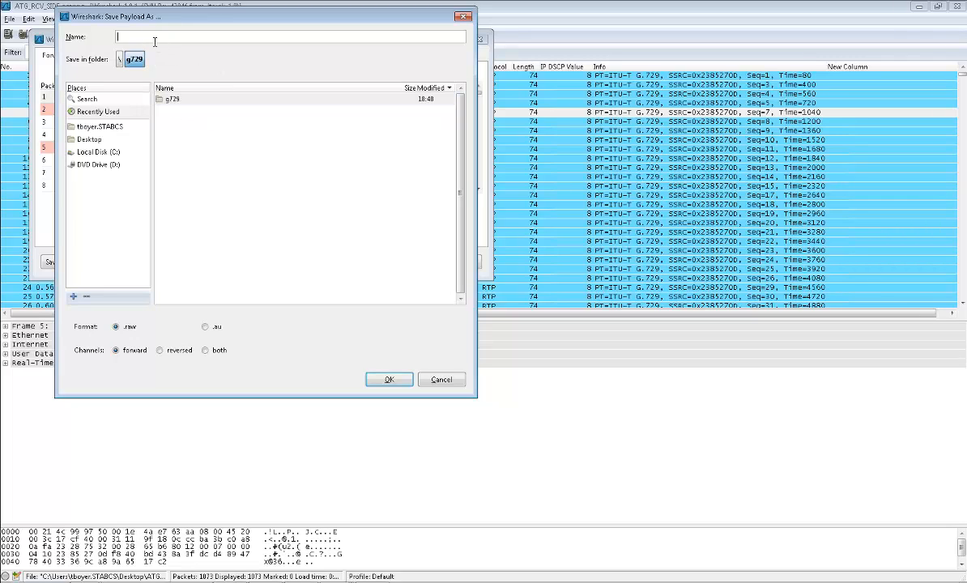
type("ATGrc")
key("Delete")
key("Delete")
key("Delete")
type("atgraw")
left_click(386, 382)
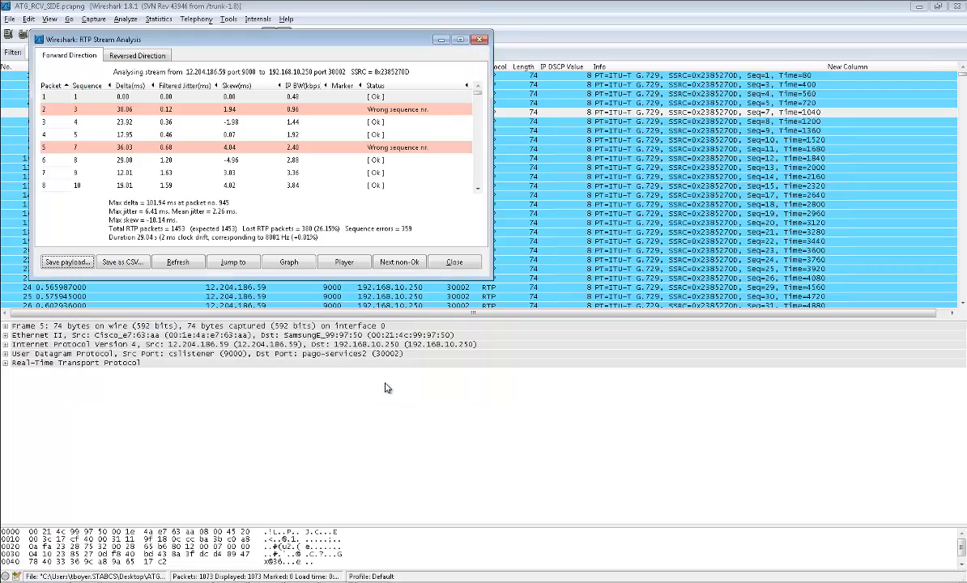
left_click(453, 263)
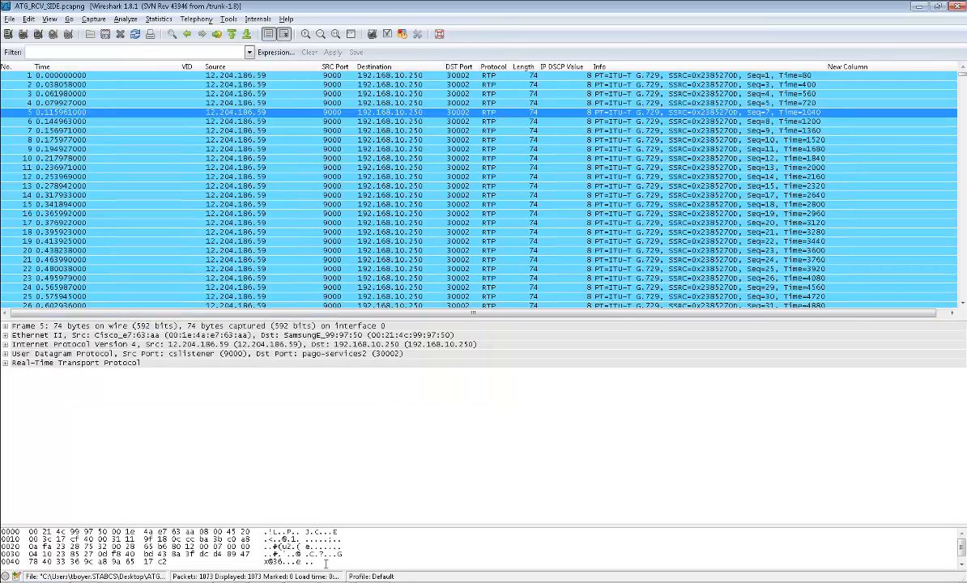
Switch to the Command Prompt, list the g729 directory with dir and check for atgrcvdemo.raw
left_click(268, 582)
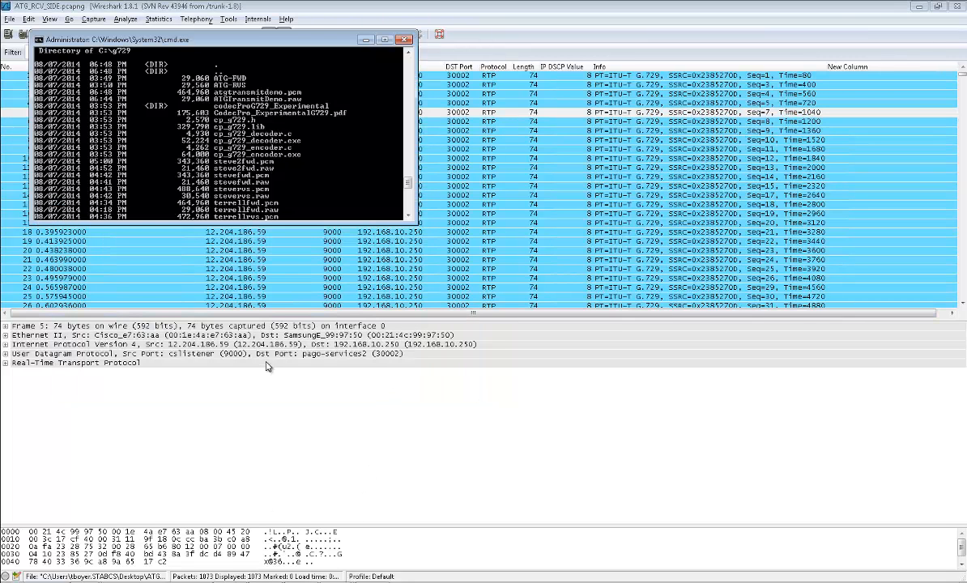
scroll(384, 191, "down", 5)
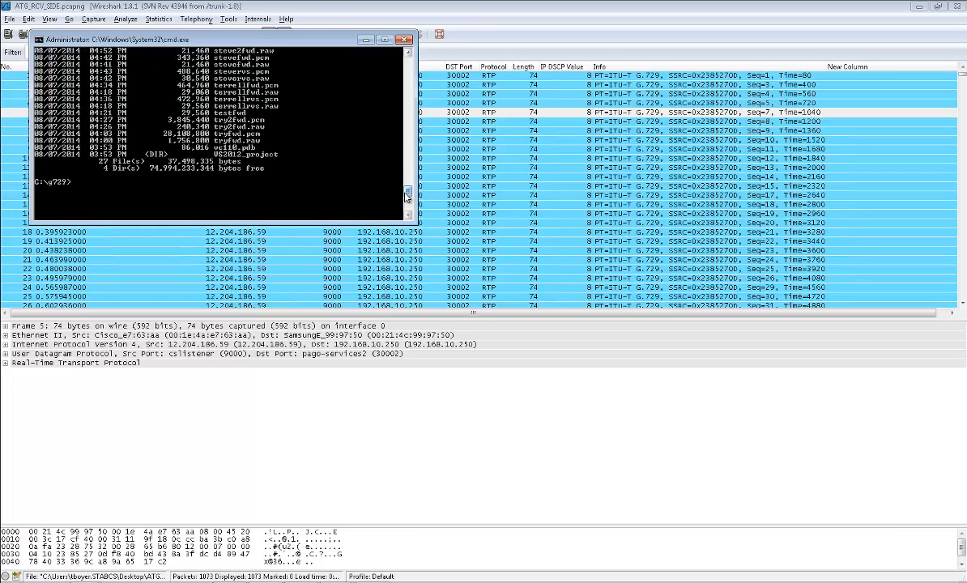
key("Return")
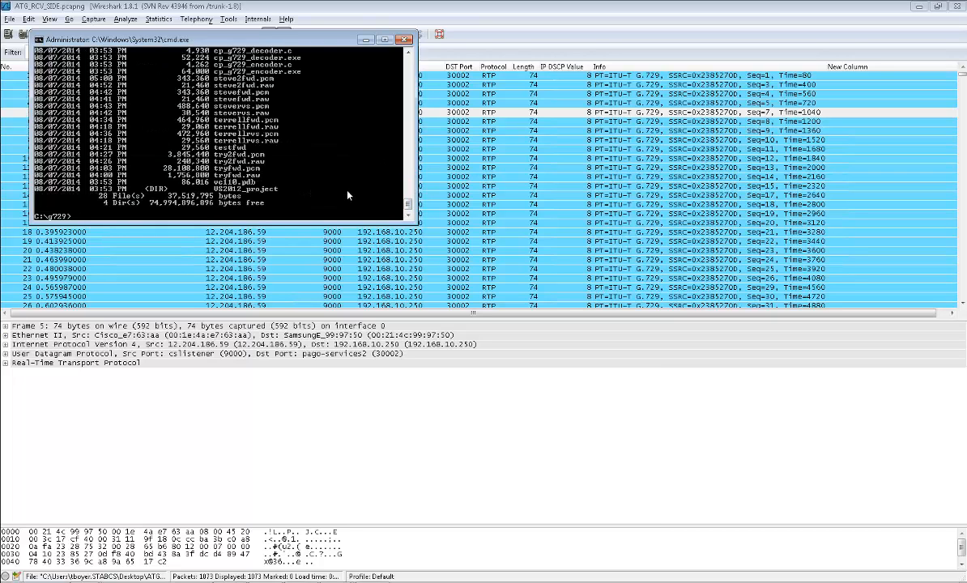
scroll(360, 119, "up", 4)
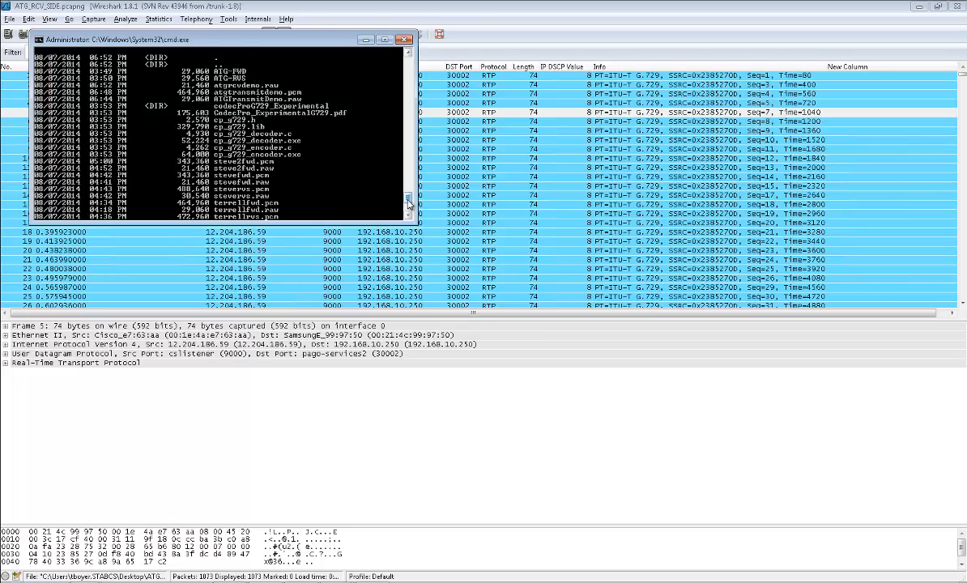
scroll(324, 162, "down", 4)
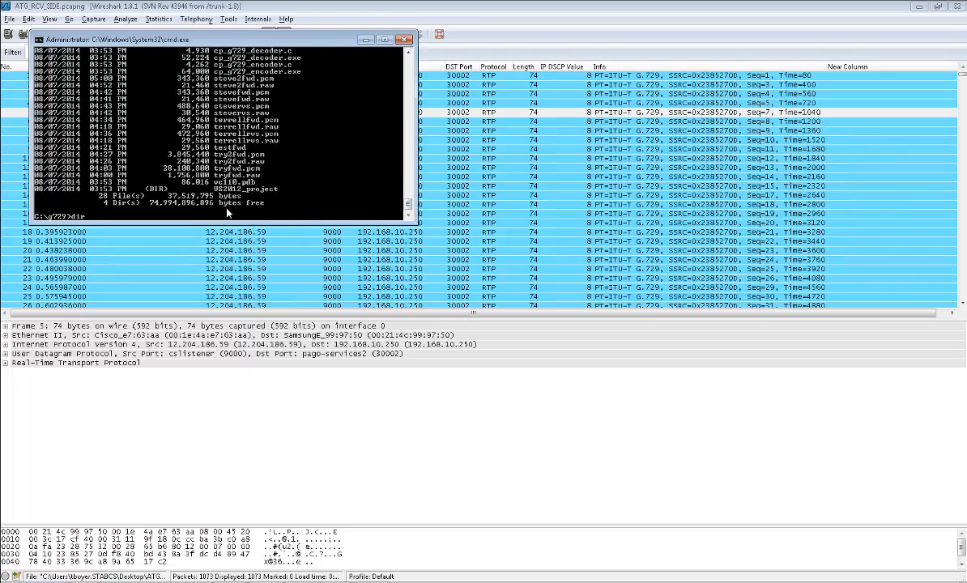
Reuse the cp_g729_decoder.exe command to decode atgrcvdemo.raw into atgrcvdemo.pcm, and list the directory again
key("Up")
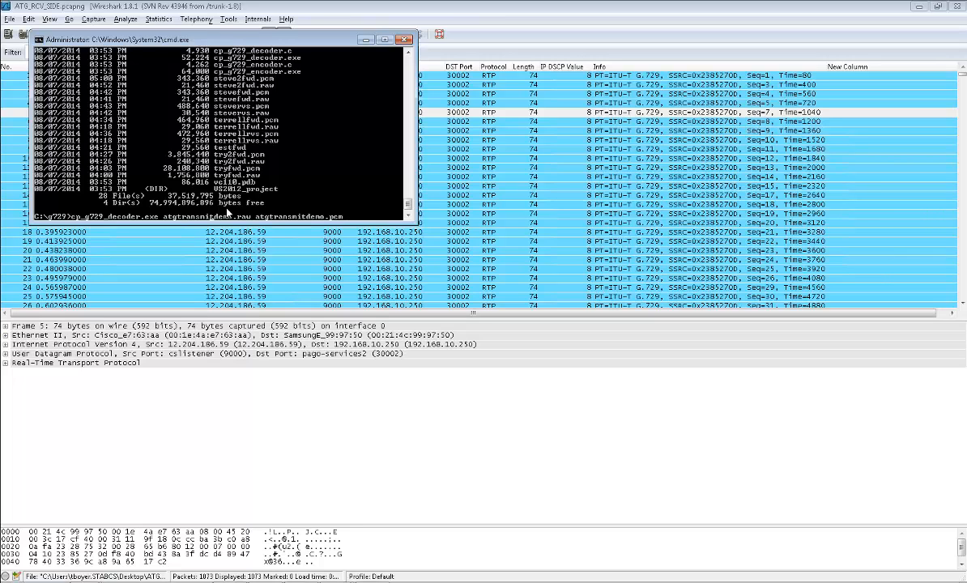
key("BackSpace")
key("BackSpace")
key("BackSpace")
key("BackSpace")
key("BackSpace")
key("BackSpace")
key("BackSpace")
type("cv")
key("BackSpace")
key("BackSpace")
key("BackSpace")
key("BackSpace")
key("BackSpace")
key("BackSpace")
key("BackSpace")
type("cv")
key("Return")
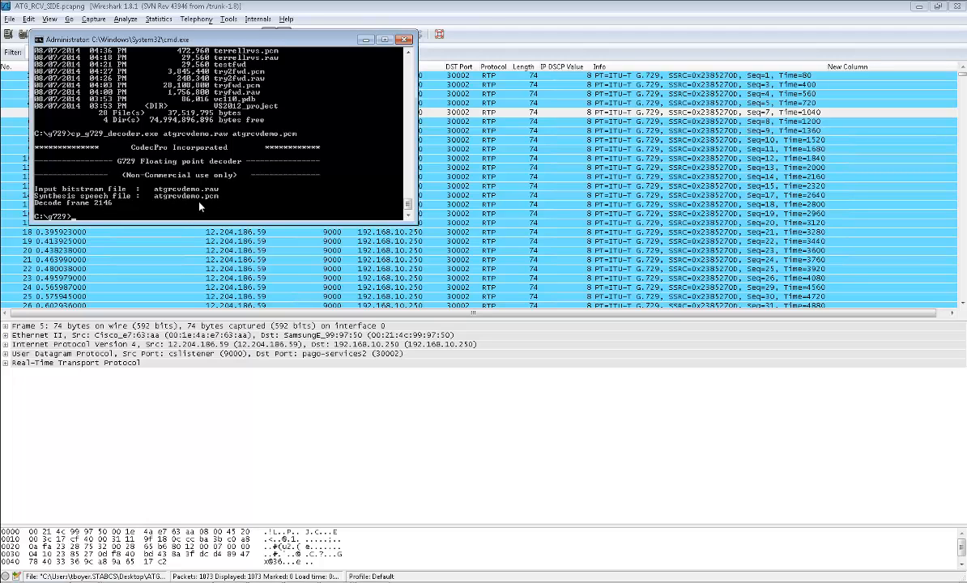
key("Return")
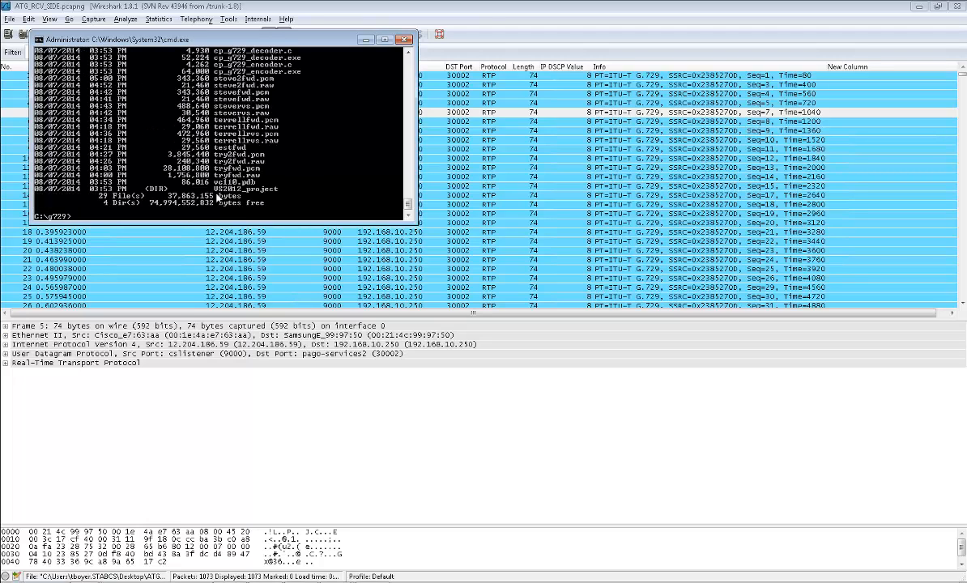
Check the directory listing for atgrcvdemo.pcm, minimize the Command Prompt and switch to Audacity
scroll(243, 146, "up", 6)
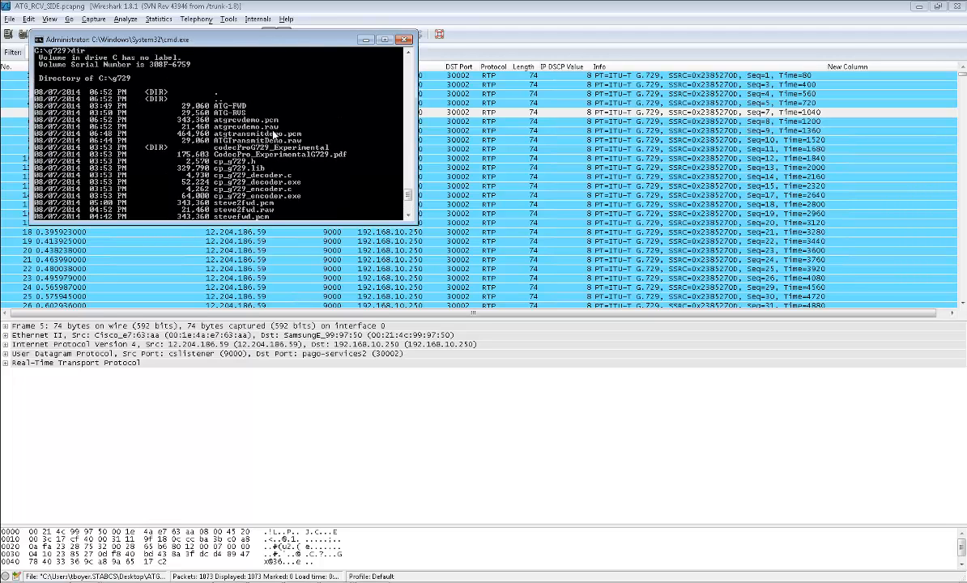
left_click(365, 40)
left_click(364, 581)
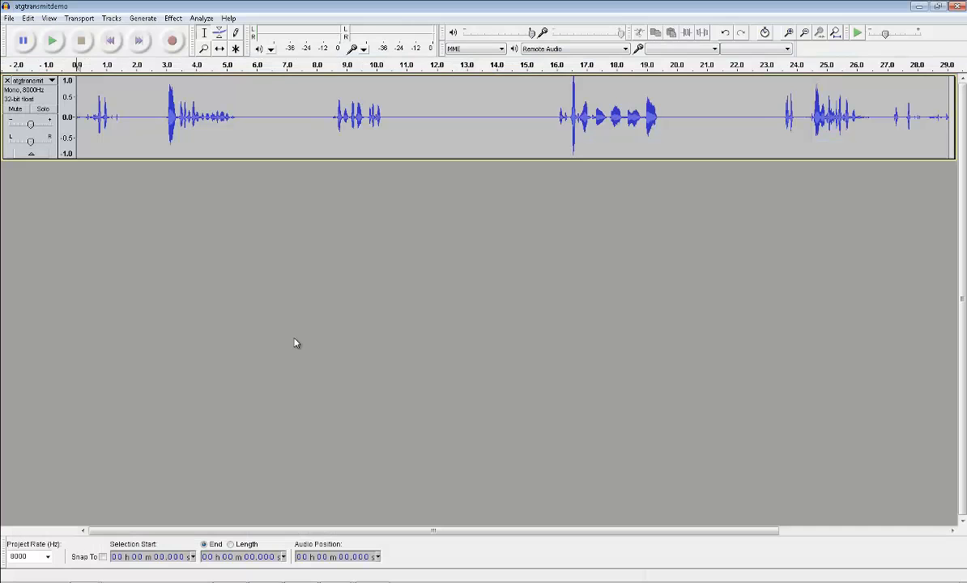
Import atgrcvdemo.pcm from the g729 folder as raw data with a sample rate of 8000 Hz
left_click(10, 19)
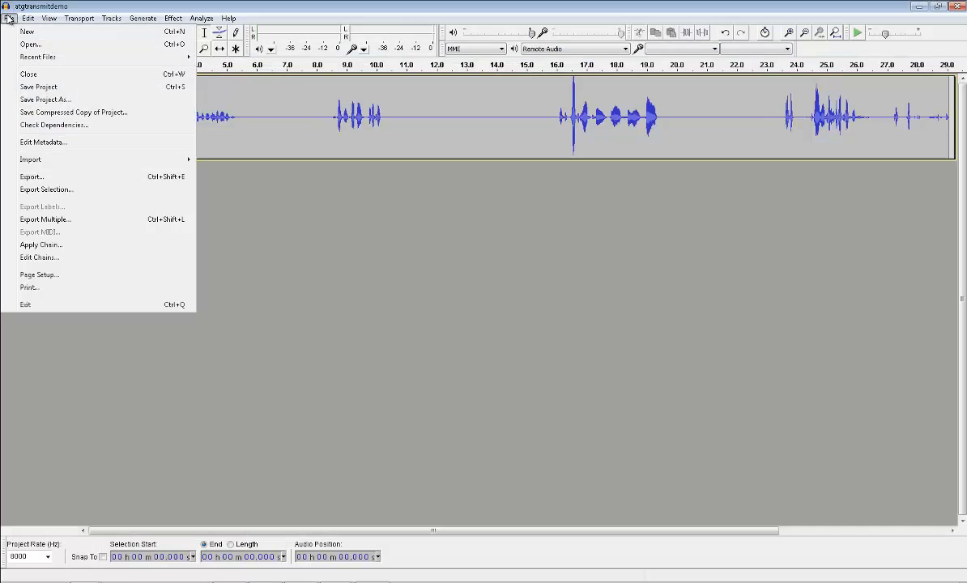
mouse_move(158, 159)
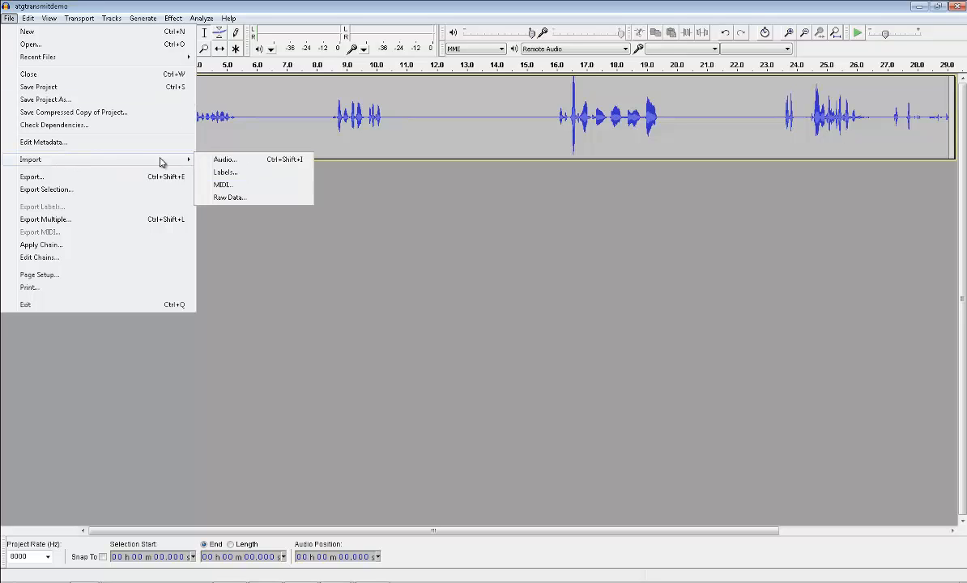
left_click(230, 198)
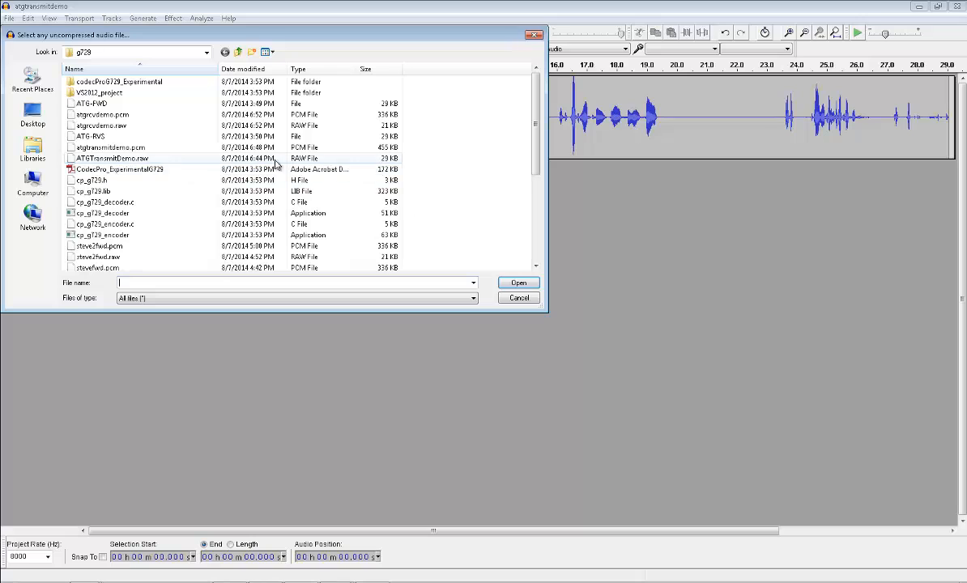
left_click(113, 115)
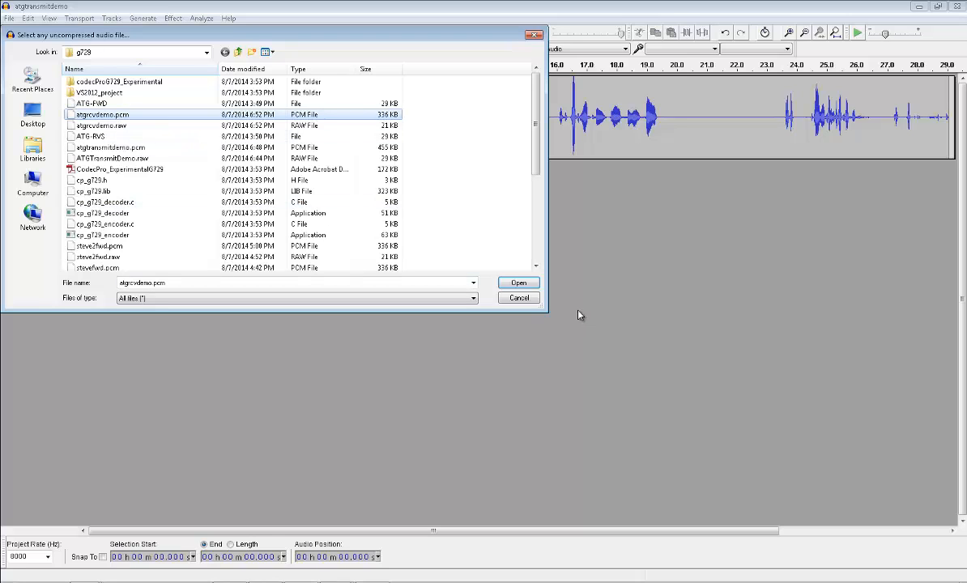
left_click(528, 285)
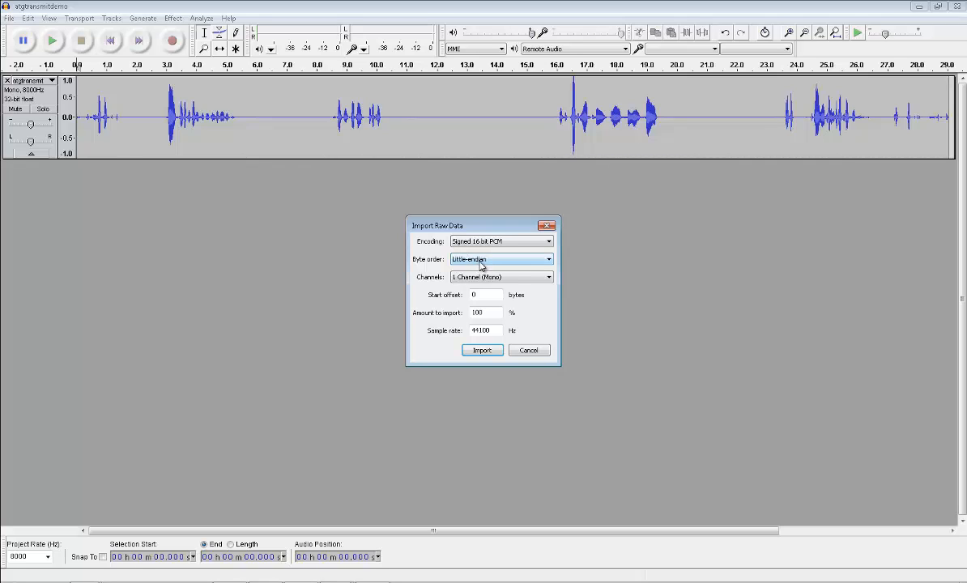
double_click(489, 332)
type("8000")
left_click(482, 351)
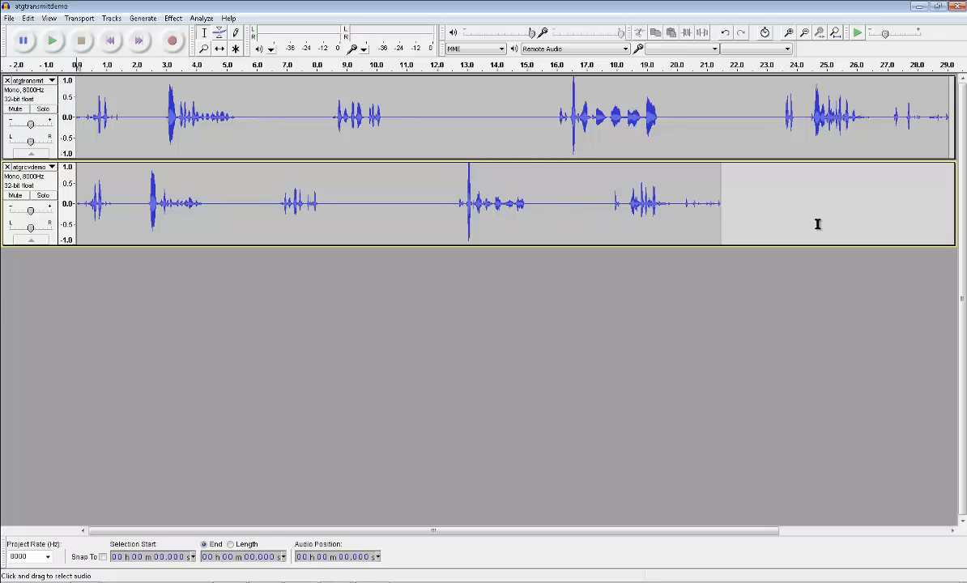
Play both tracks together from about 6.8 s and again from the beginning, and stop playback
left_click(800, 136)
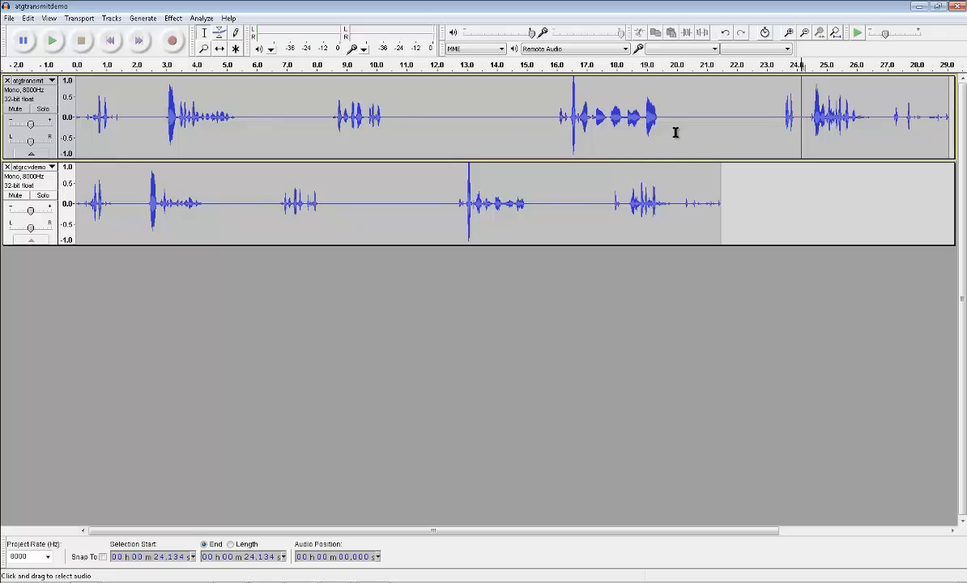
left_click(281, 125)
left_click(52, 40)
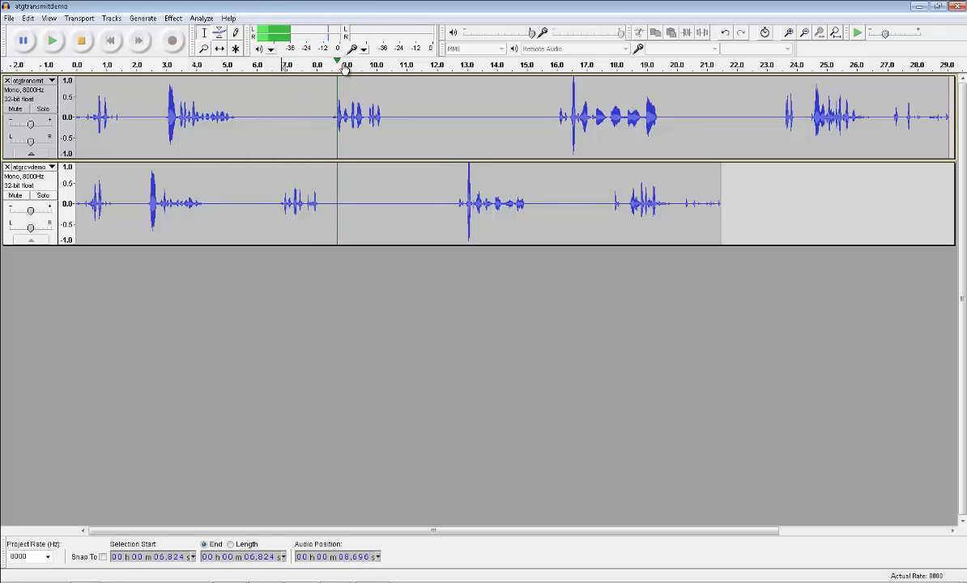
left_click(79, 65)
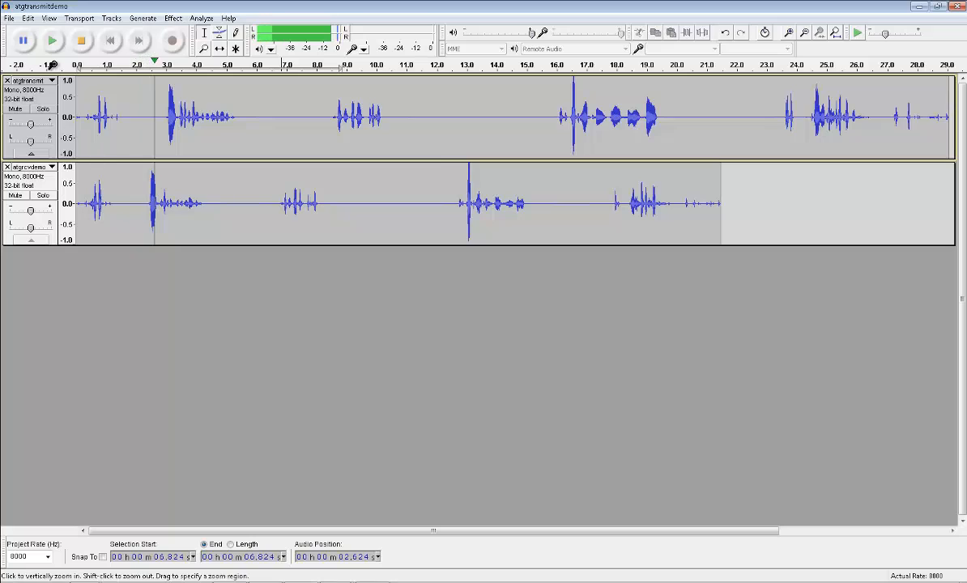
left_click(81, 44)
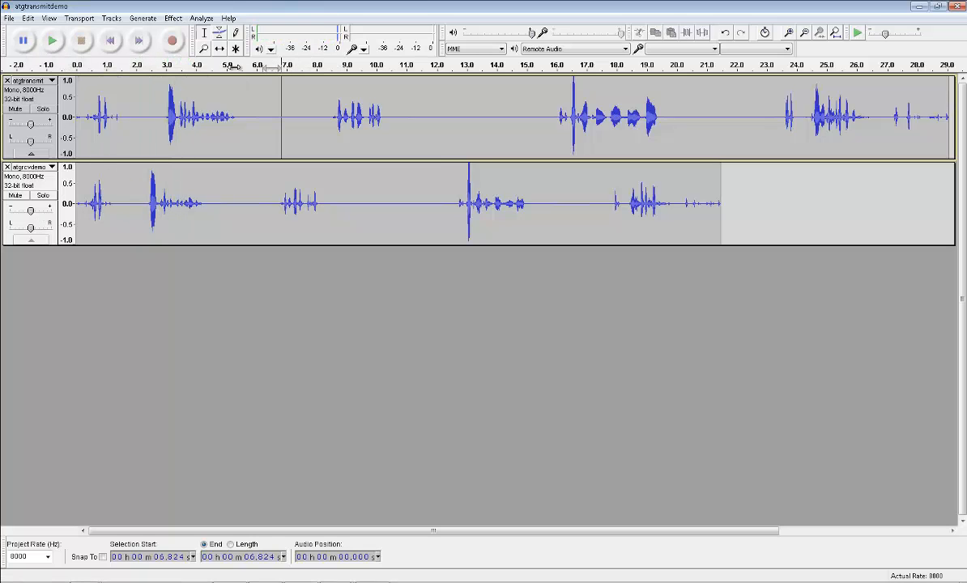
Mute the atgrcvdemo track and play only the atgtransmitdemo track from the beginning
left_click(284, 112)
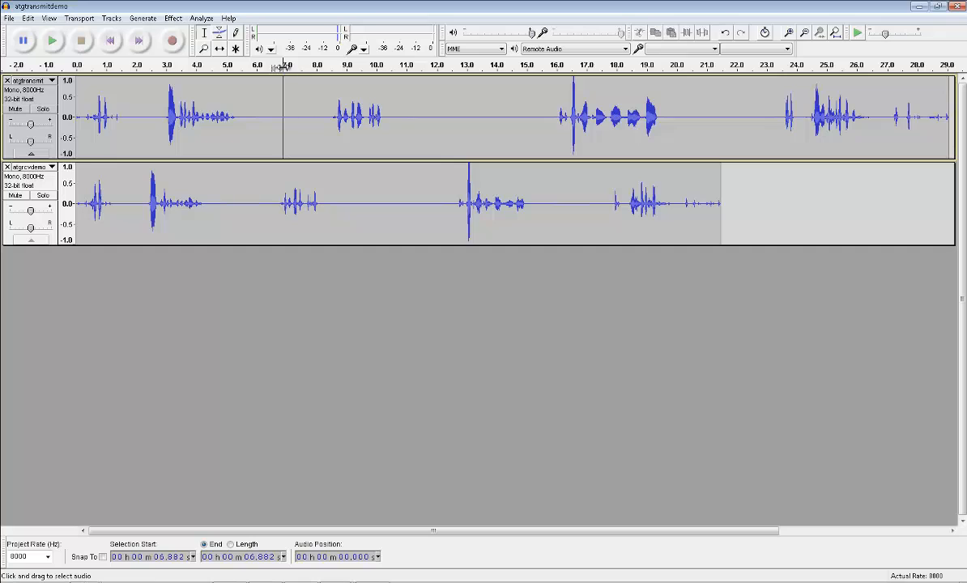
left_click(22, 66)
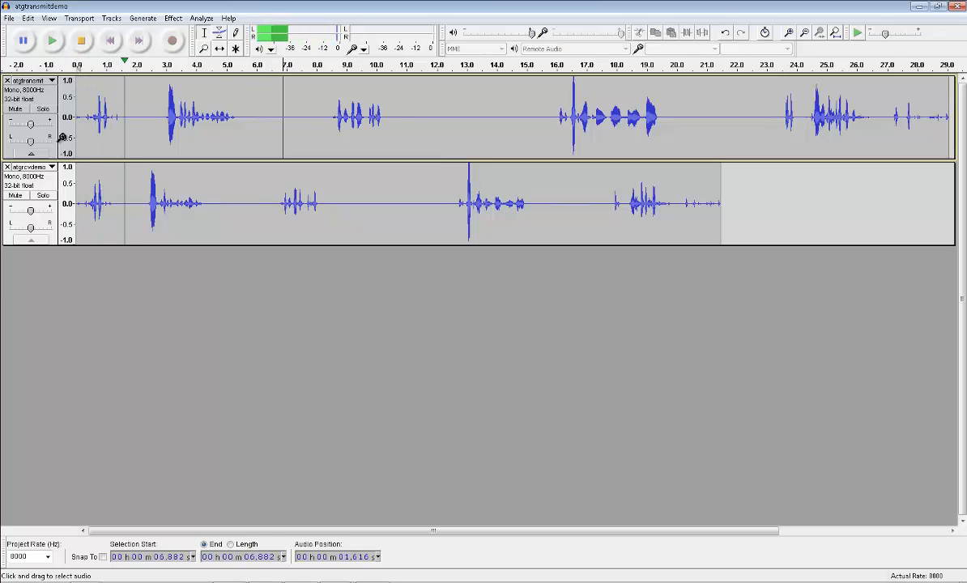
left_click(14, 195)
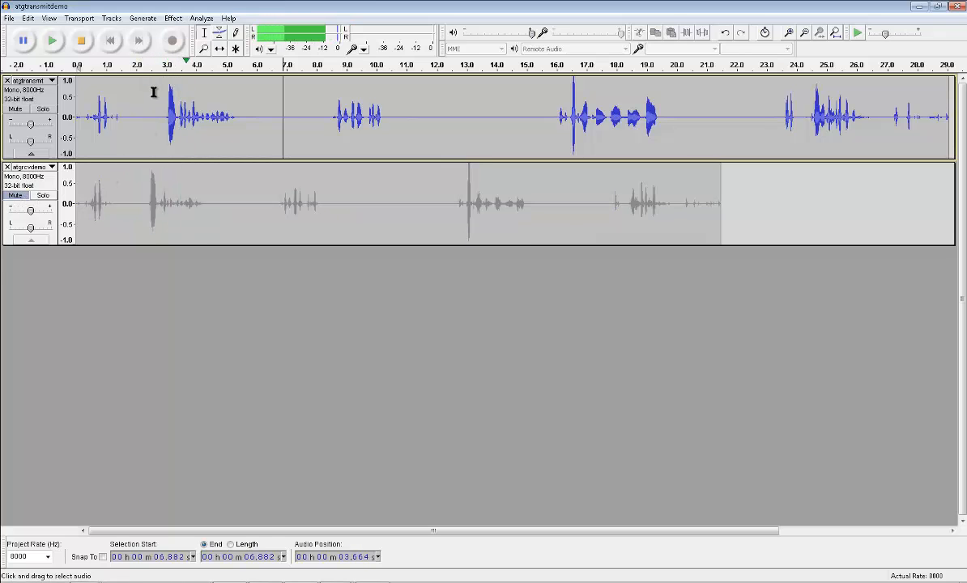
left_click(16, 109)
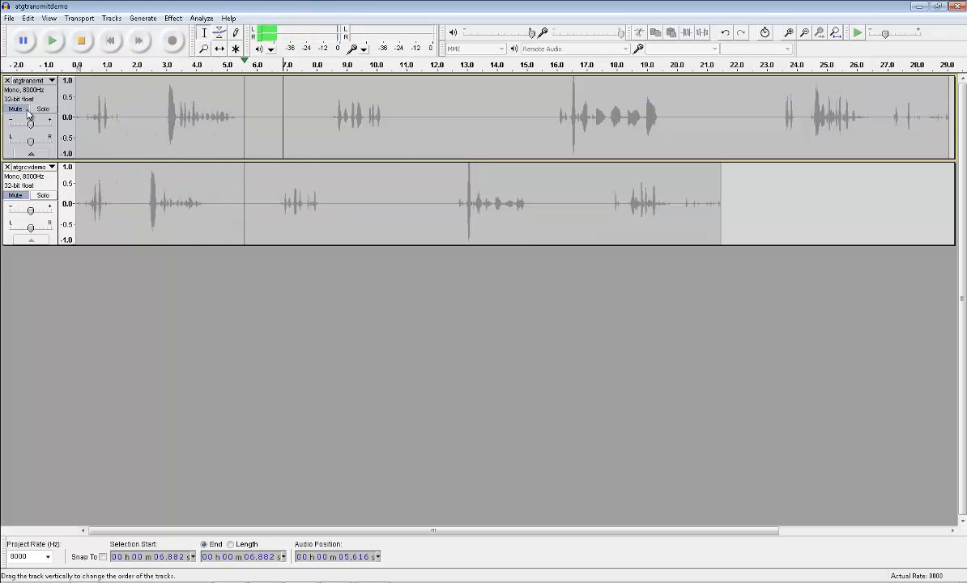
left_click(94, 65)
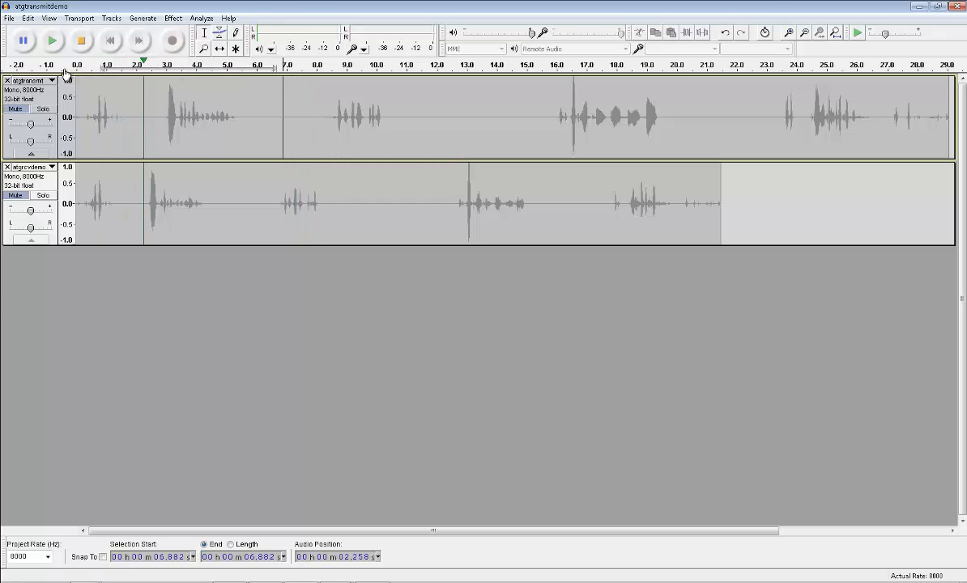
left_click(14, 111)
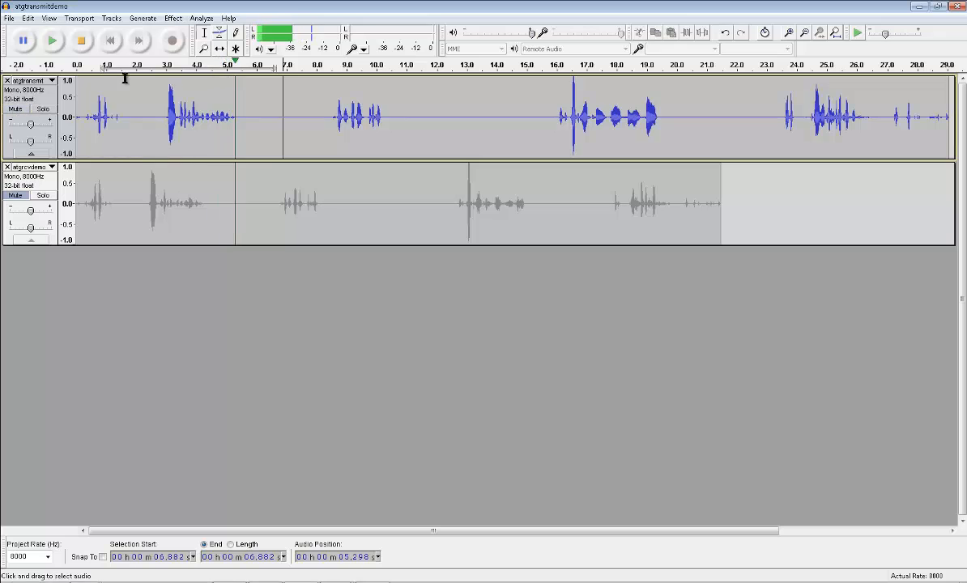
left_click(77, 66)
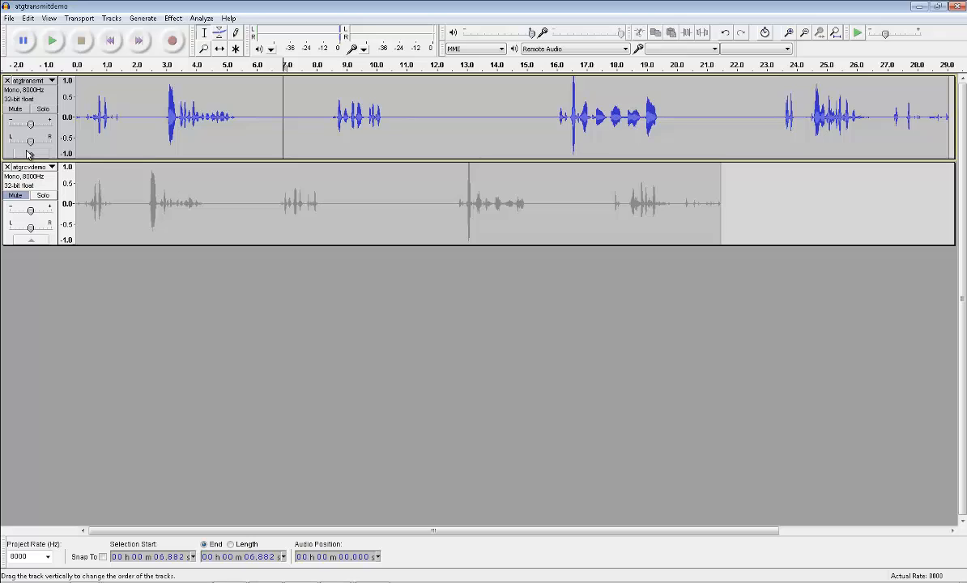
Mute the atgtransmitdemo track, unmute atgrcvdemo, play it from the beginning and stop playback
left_click(16, 108)
left_click(22, 198)
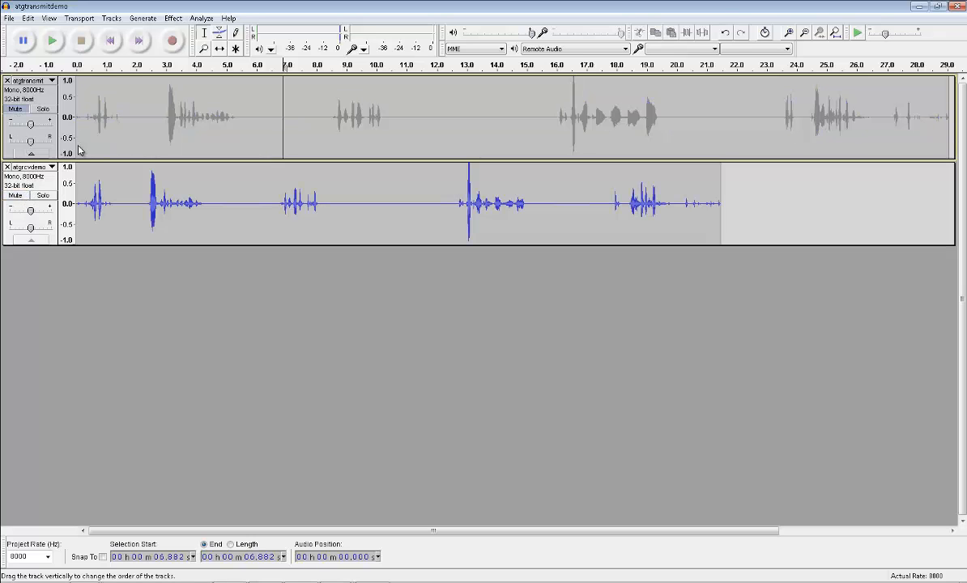
left_click(49, 63)
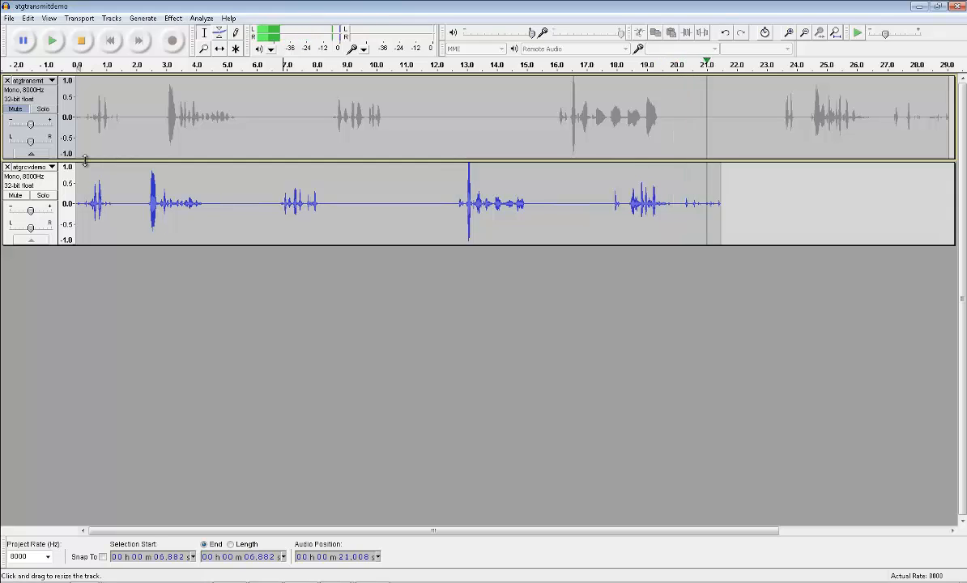
left_click(79, 46)
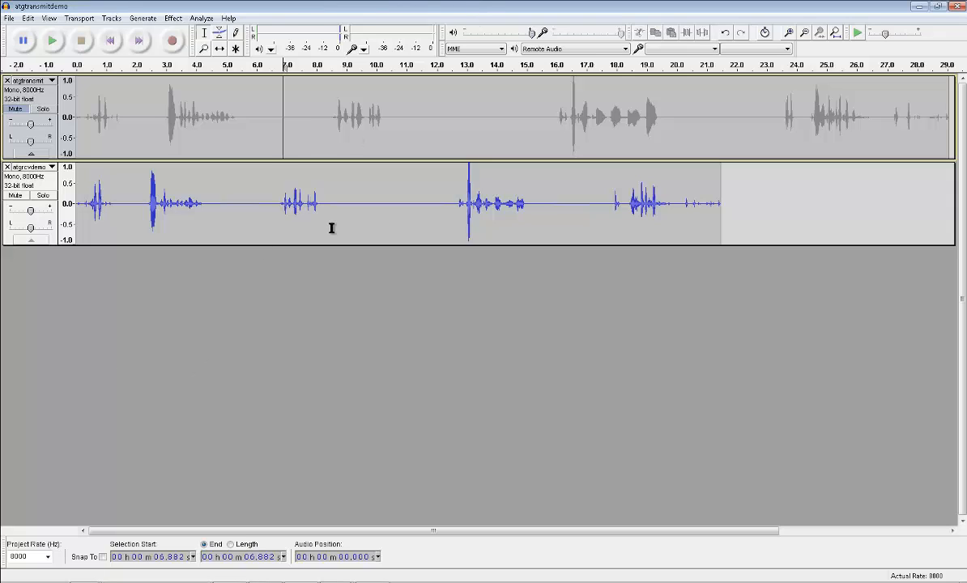
Place the cursor at about 18 s in the transmit track and switch to the ATG_Packet_Loss.pptx presentation in PowerPoint
left_click(618, 122)
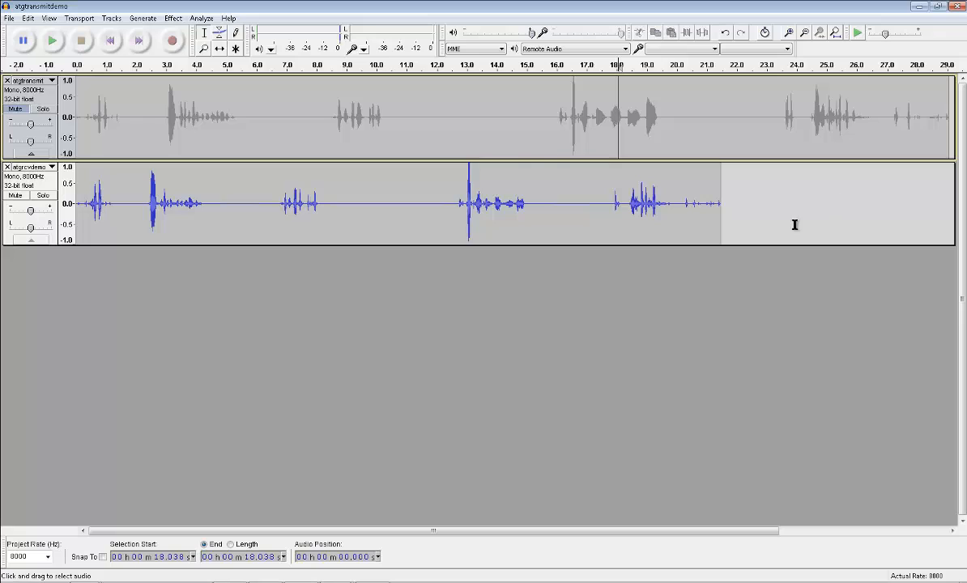
left_click(336, 582)
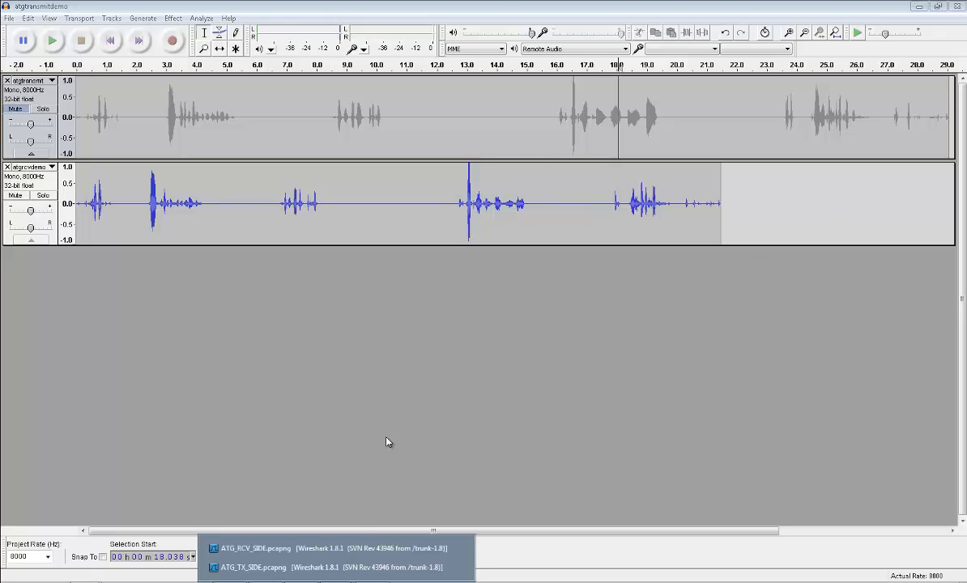
mouse_move(555, 6)
left_click(597, 8)
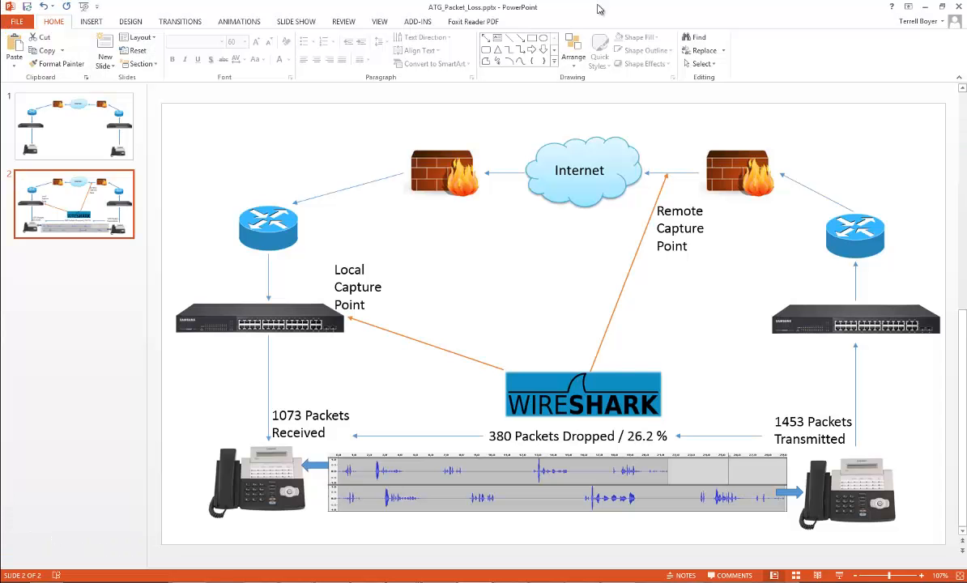